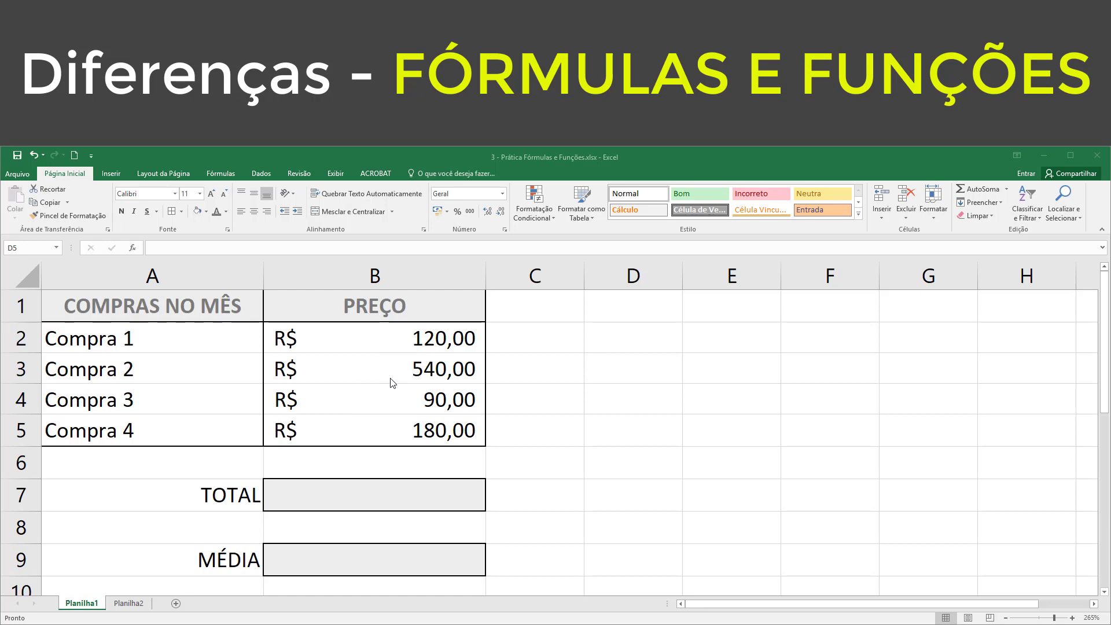
Step: Enter the formula =B2+B3+B4+B5 in the TOTAL cell B7 to add the four purchase prices
left_click(364, 493)
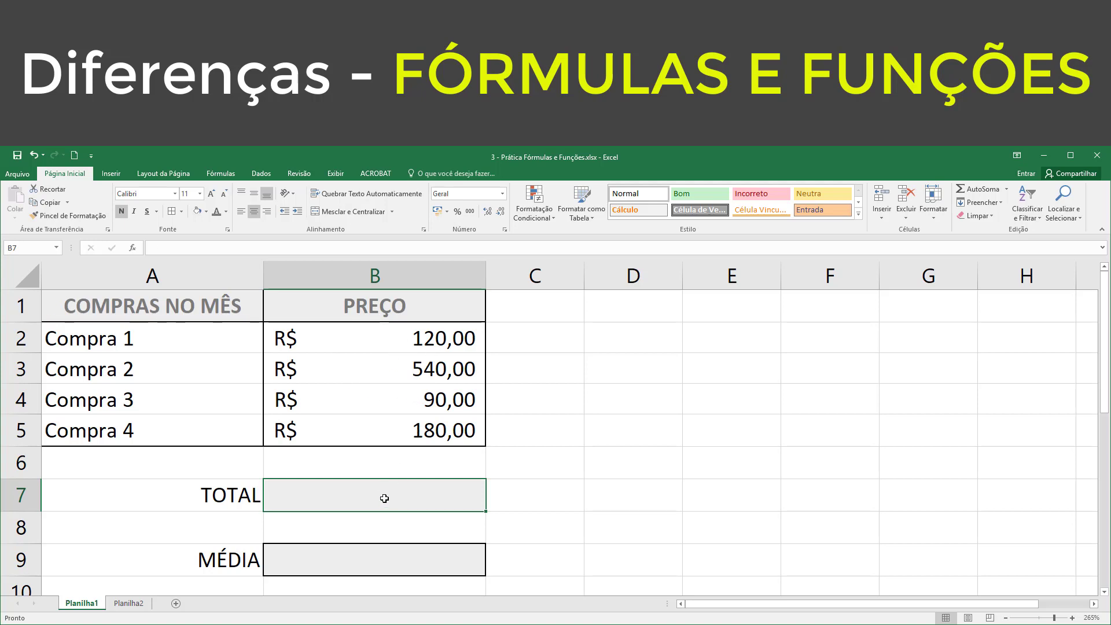
type("=")
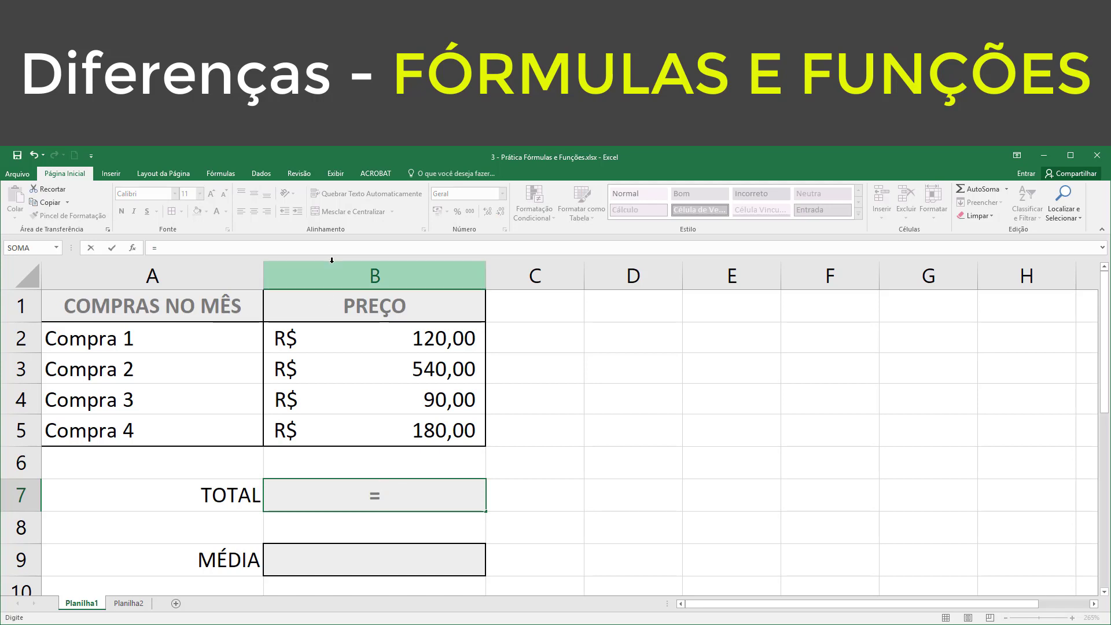
left_click(394, 338)
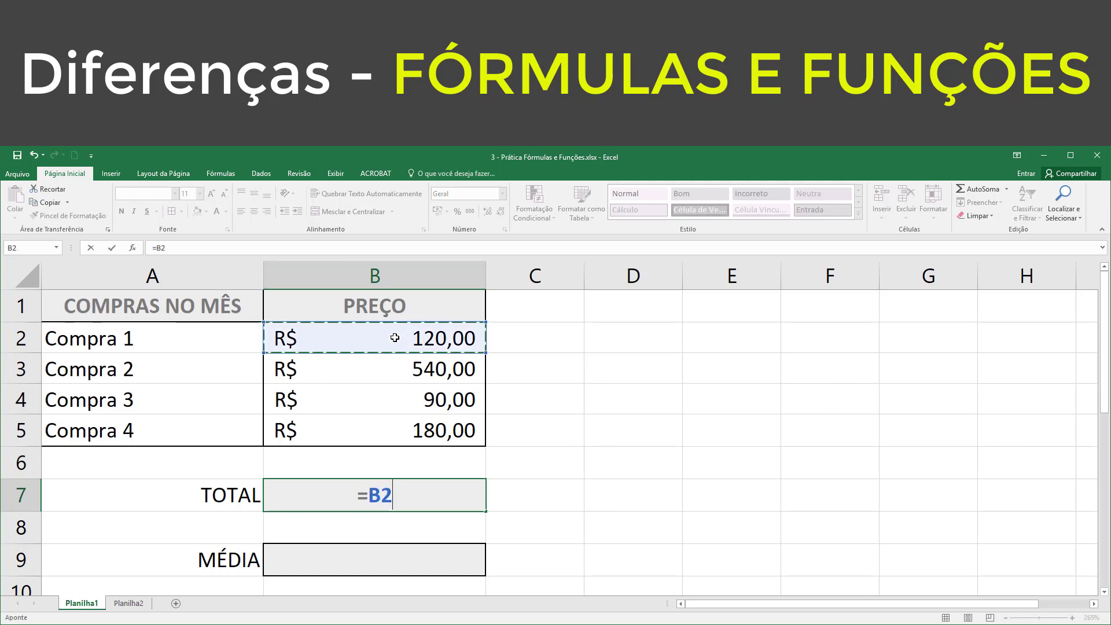
type("+")
left_click(375, 375)
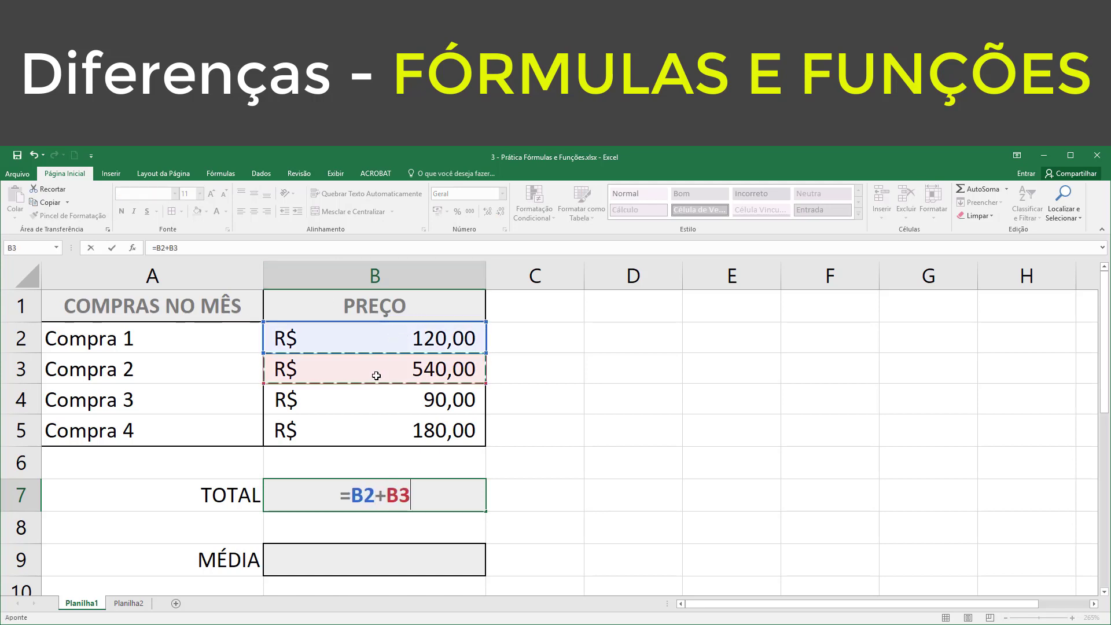
type("+")
left_click(368, 395)
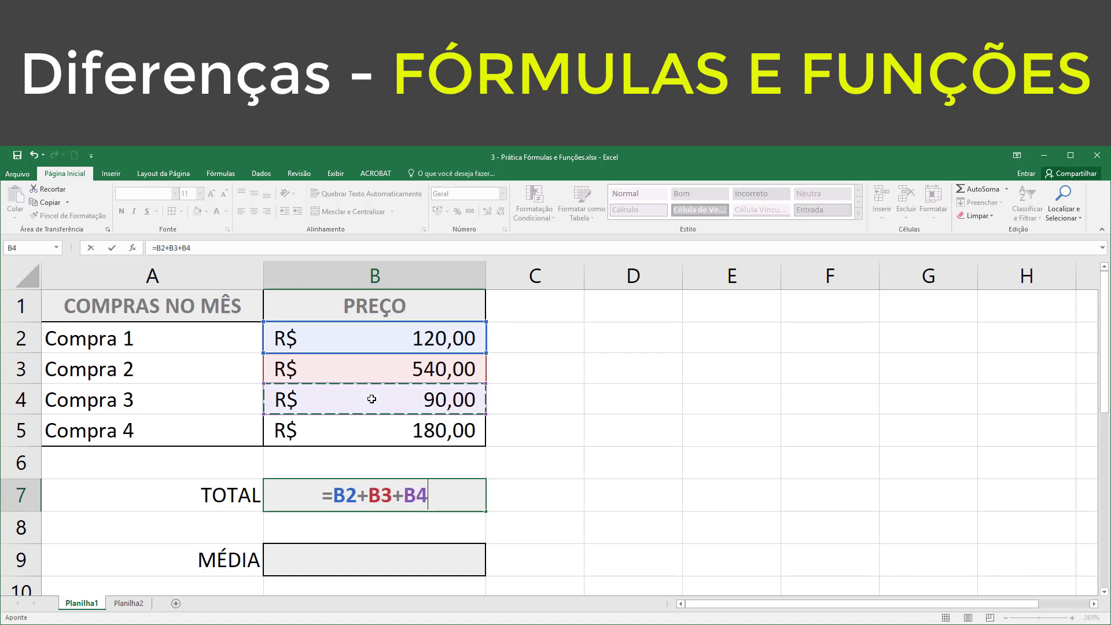
type("+")
left_click(375, 428)
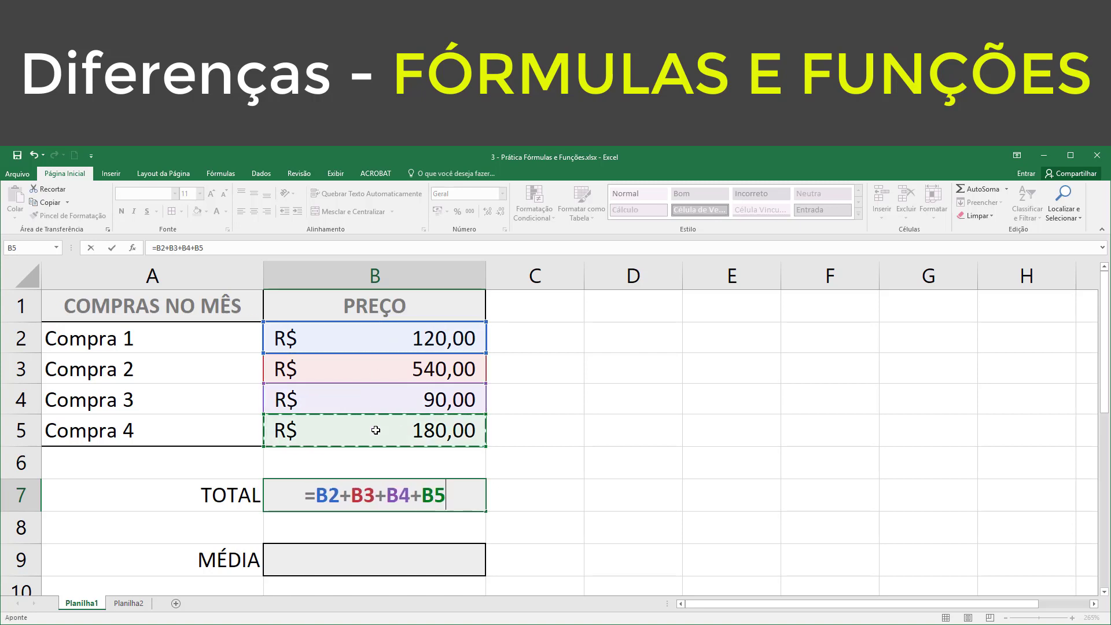
key("Return")
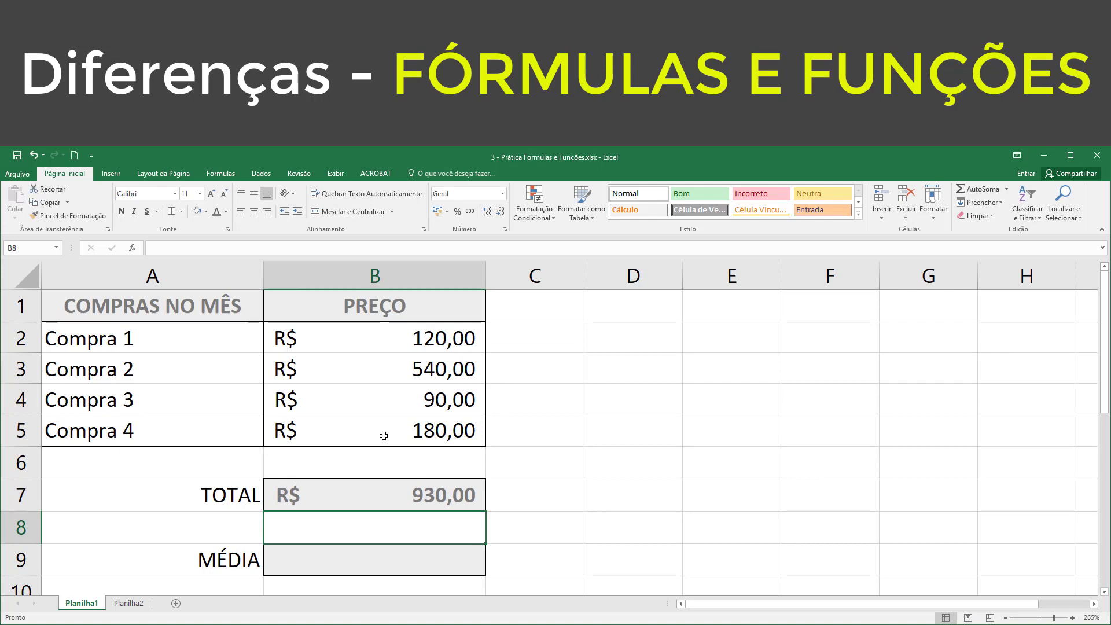
left_click(548, 465)
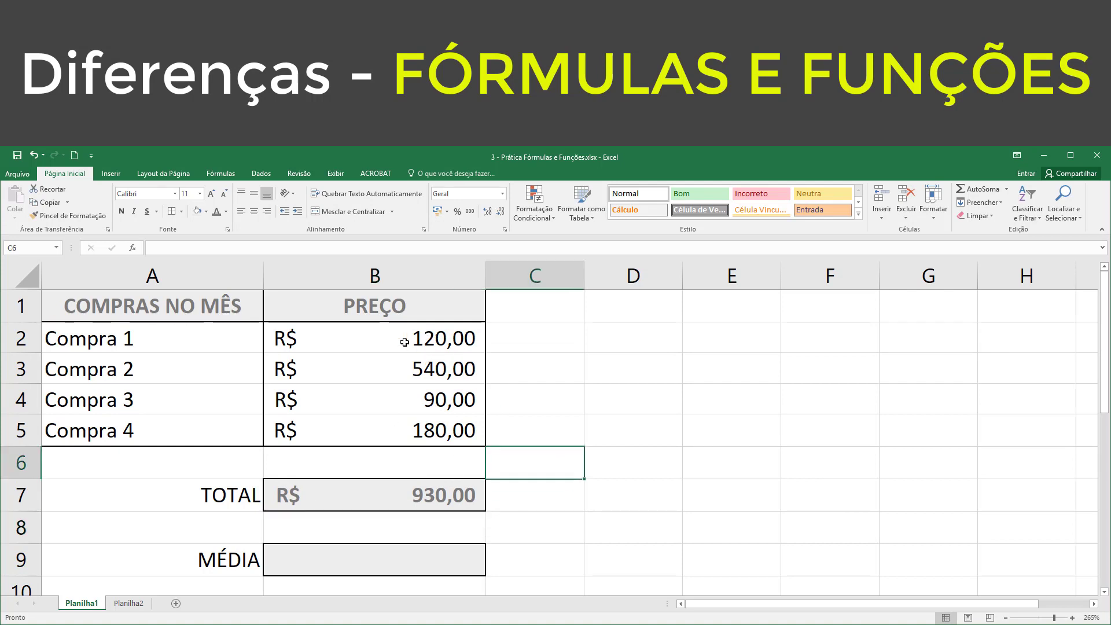
left_click_drag(389, 339, 397, 426)
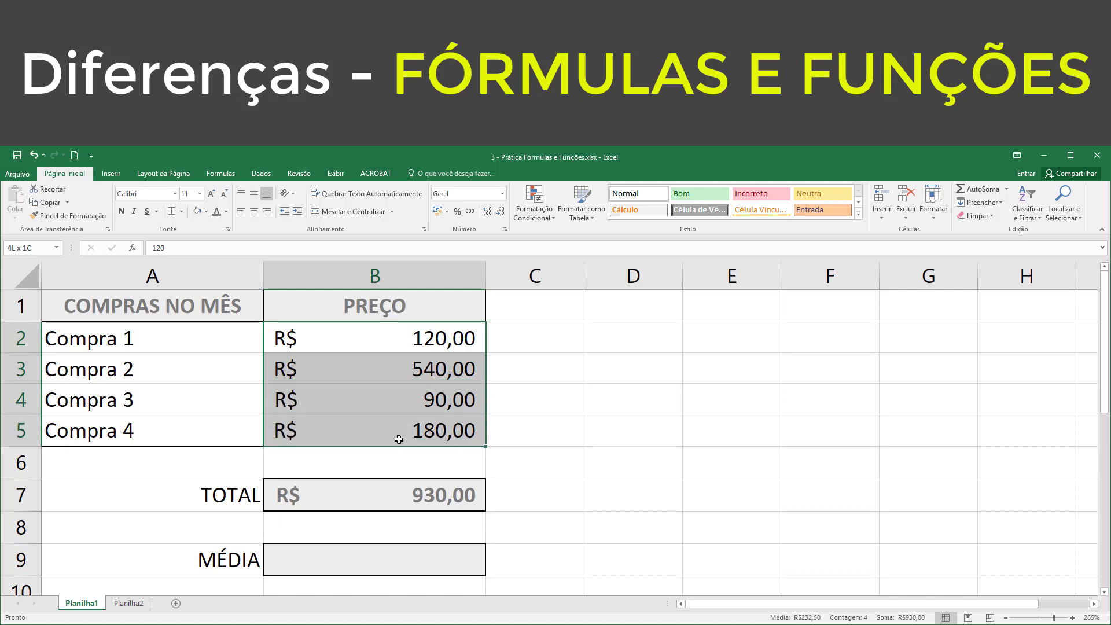
left_click(383, 326)
left_click_drag(364, 332, 374, 435)
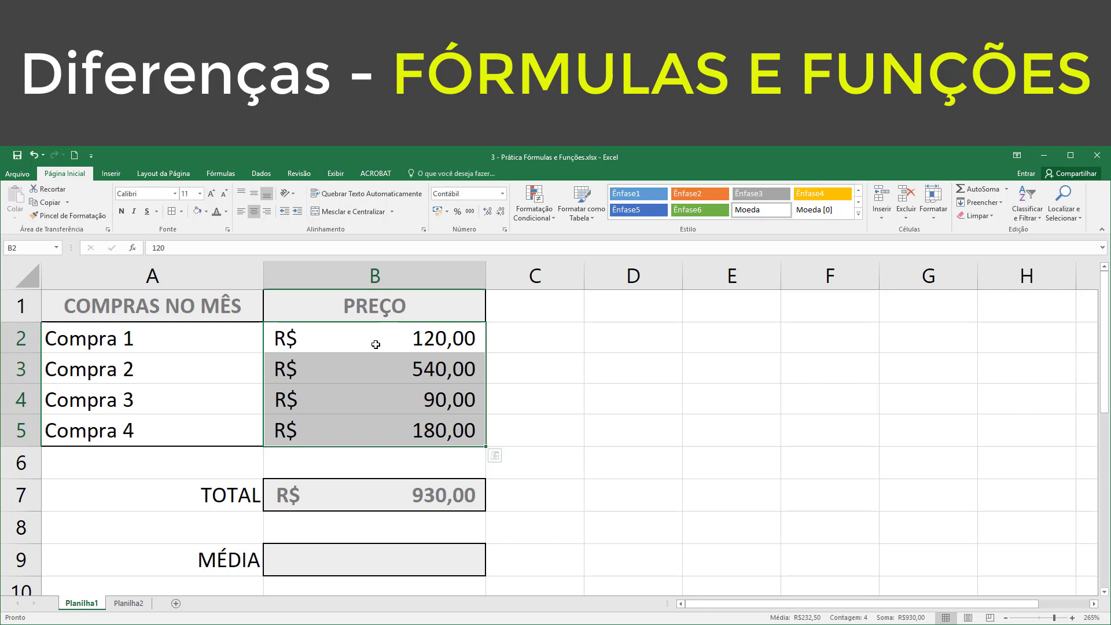
Step: Enter the formula =B2+B3+B4+B5/4 in the MÉDIA cell B9
left_click(389, 556)
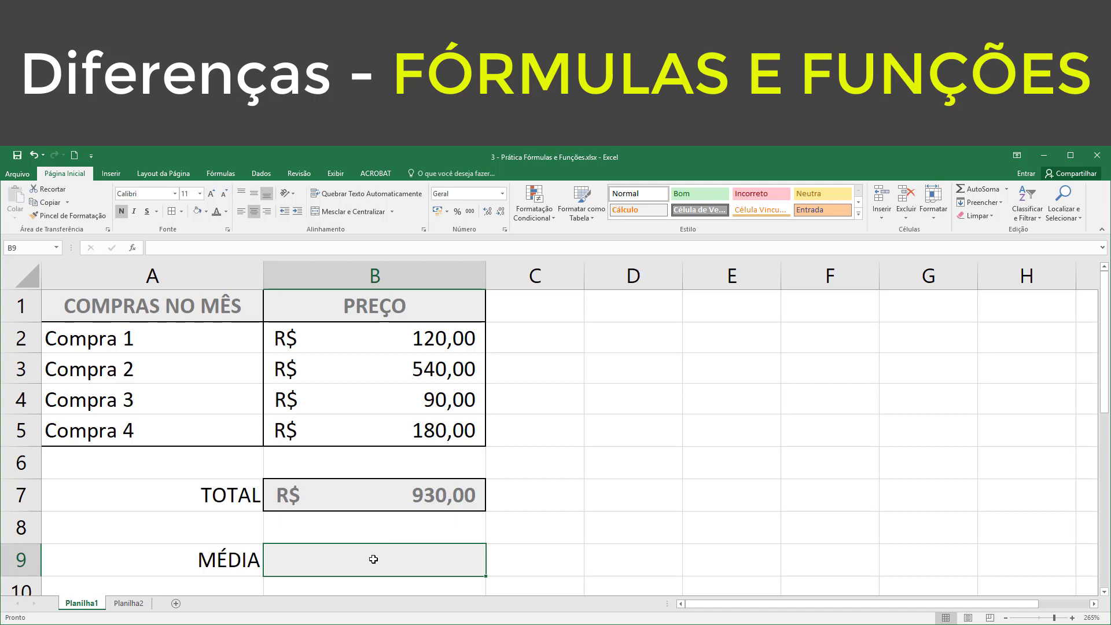
type("=")
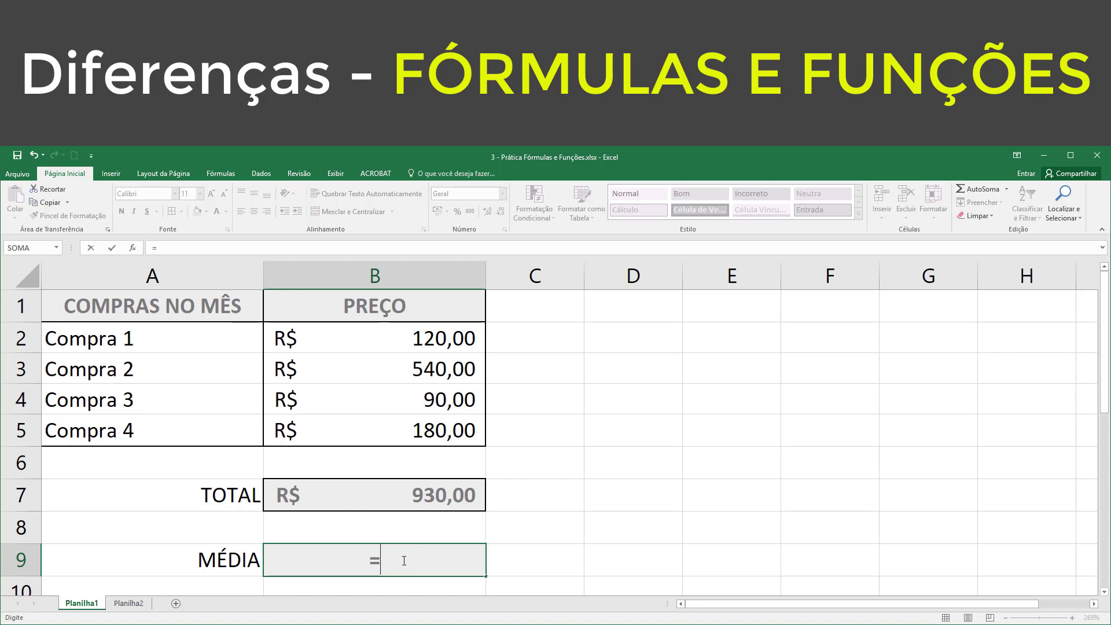
left_click(417, 339)
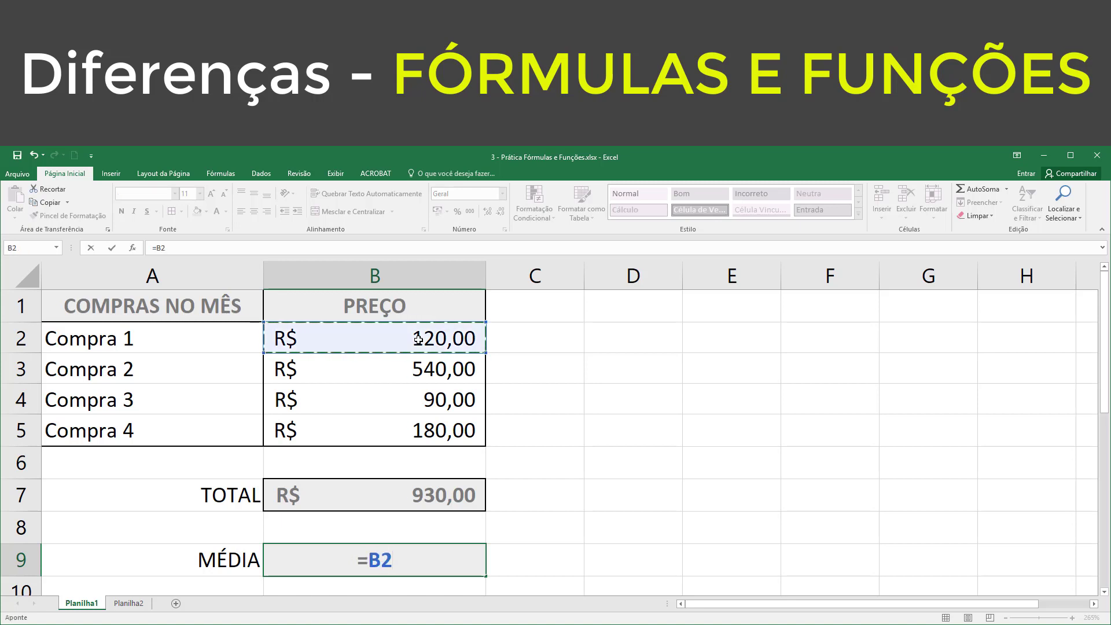
type("+")
left_click(408, 376)
type("+")
left_click(408, 409)
type("+")
left_click(407, 429)
type("+")
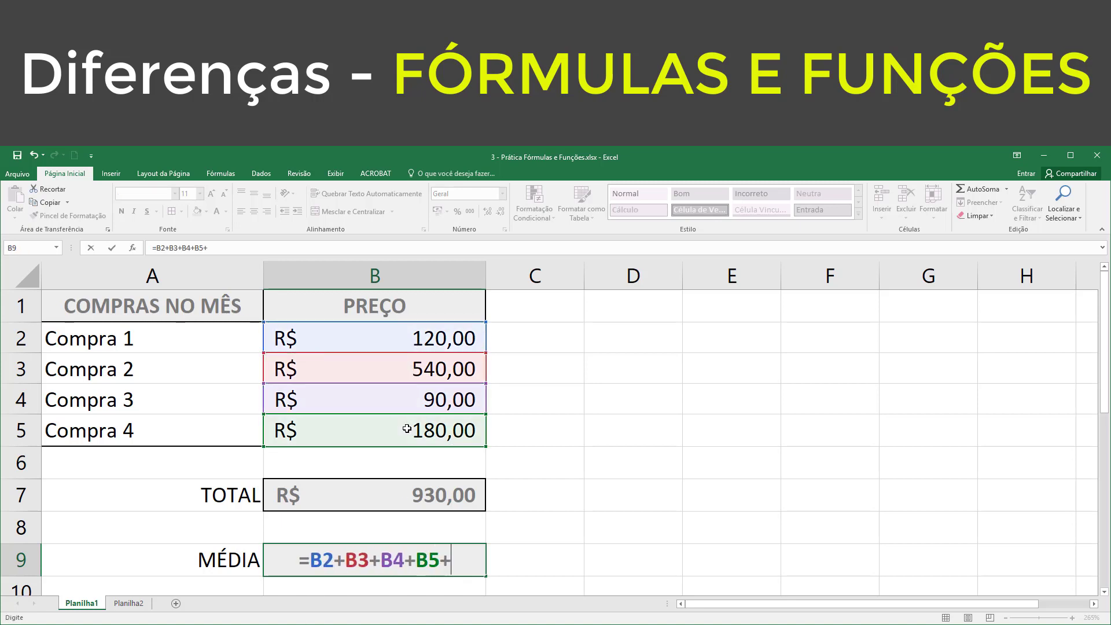
key("BackSpace")
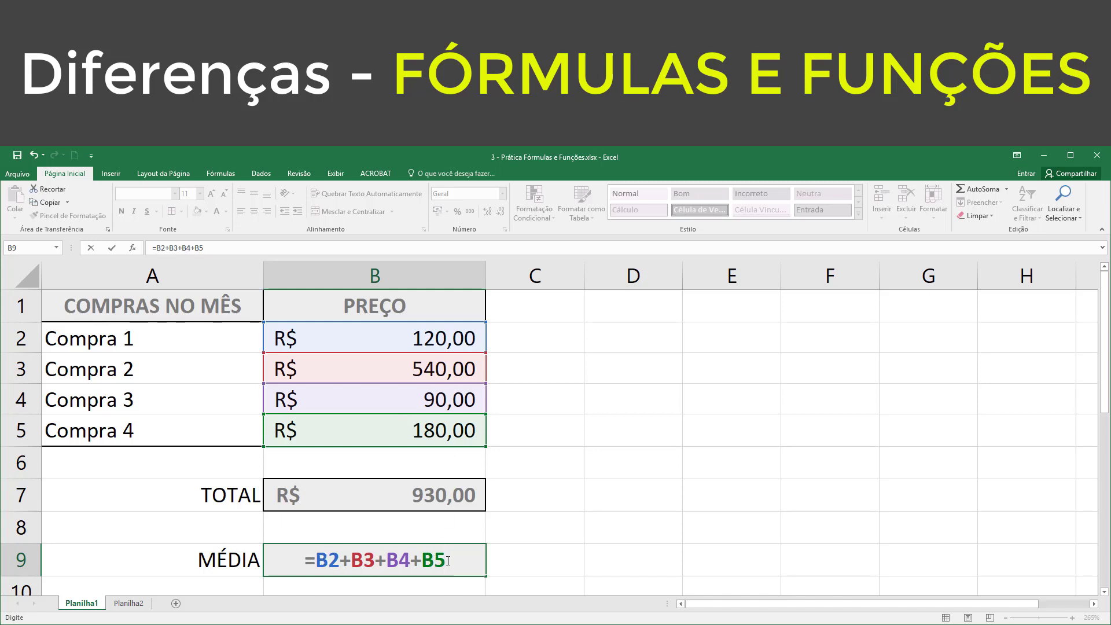
type("/")
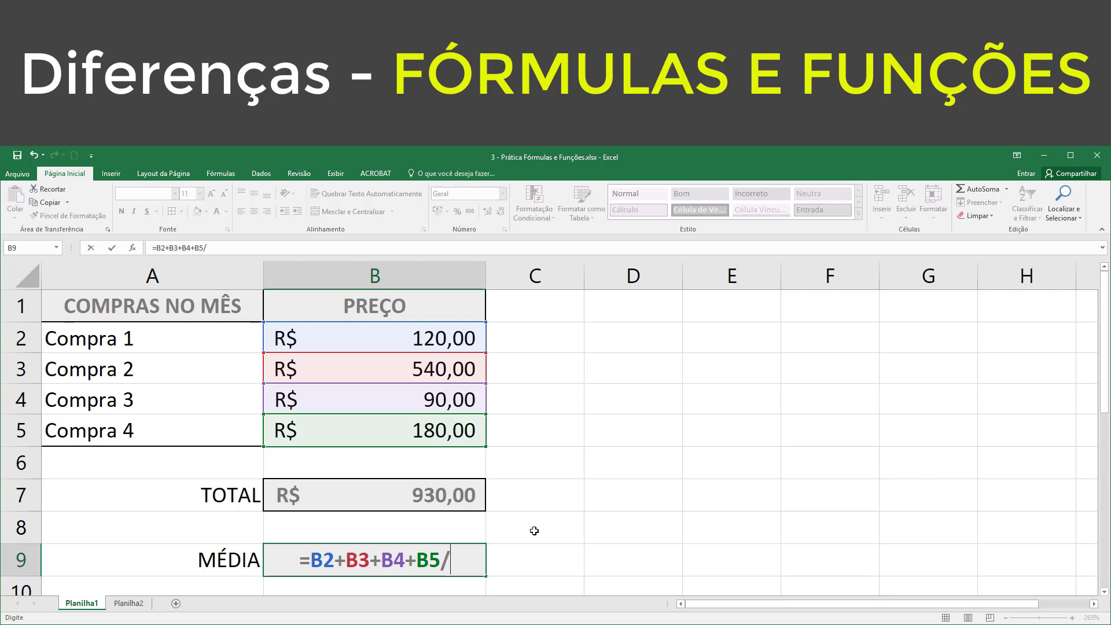
type("4")
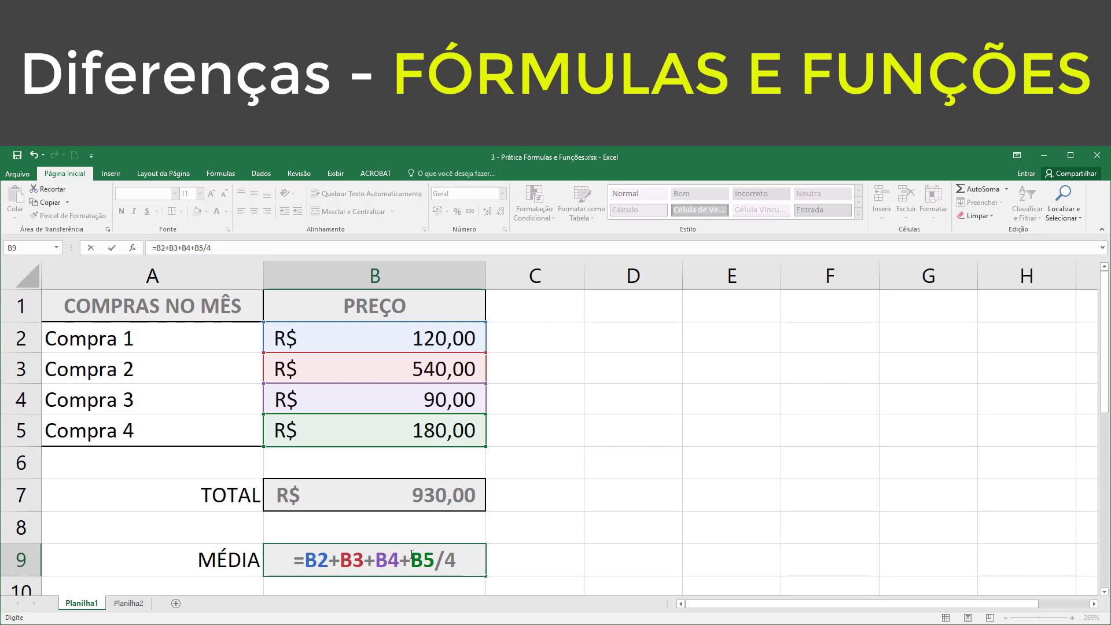
key("Return")
scroll(564, 517, "up", 1)
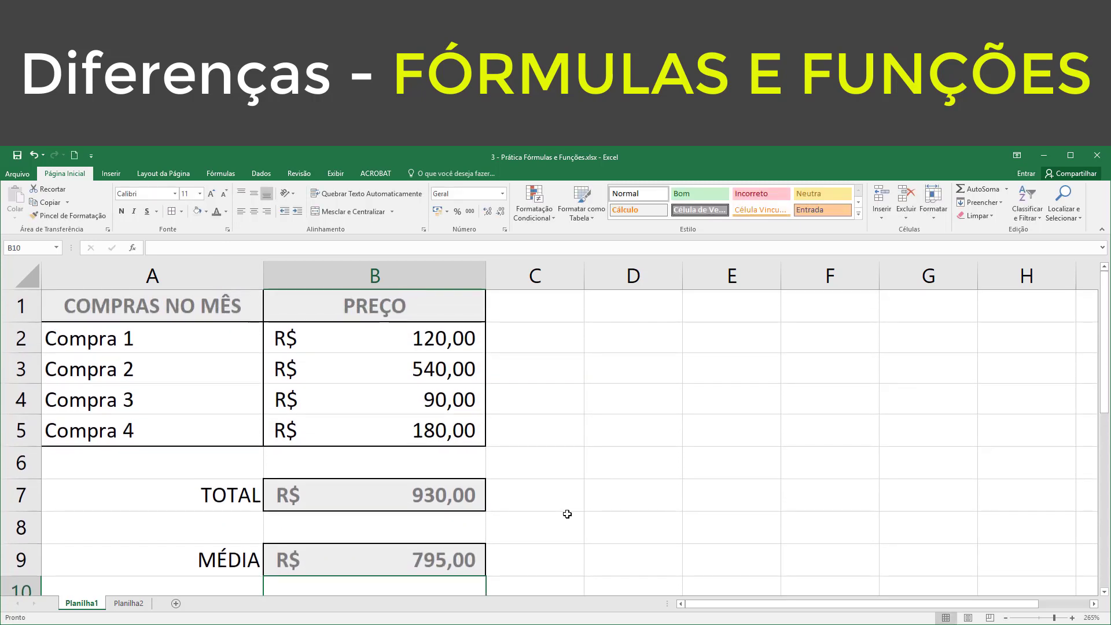
Step: Add parentheses around the addition in the MÉDIA cell B9 so the formula reads =(B2+B3+B4+B5)/4
left_click(428, 564)
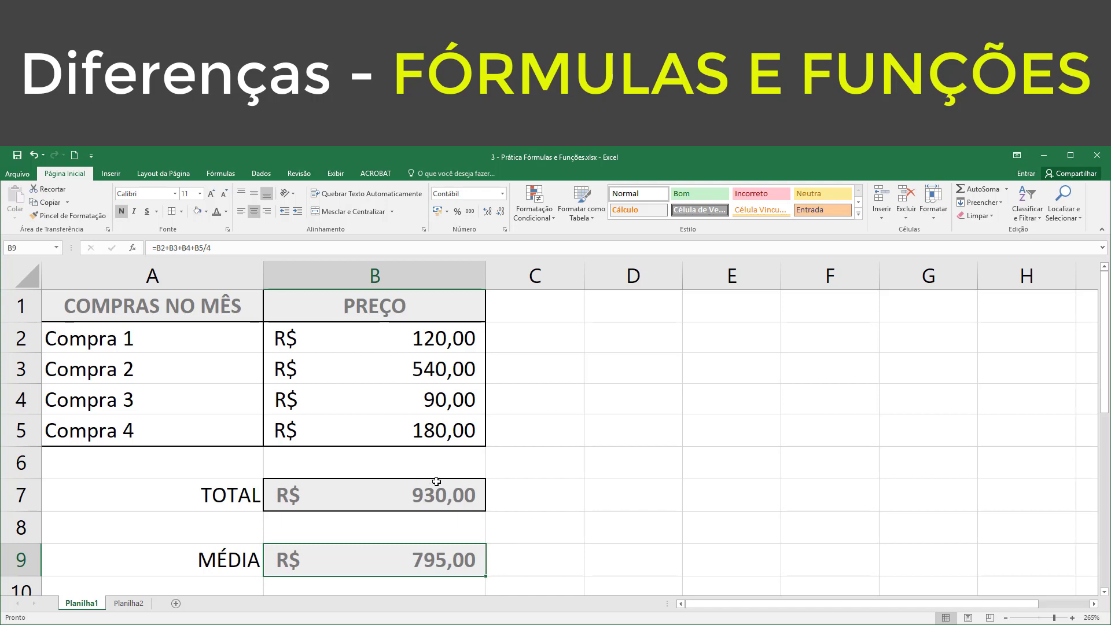
double_click(419, 560)
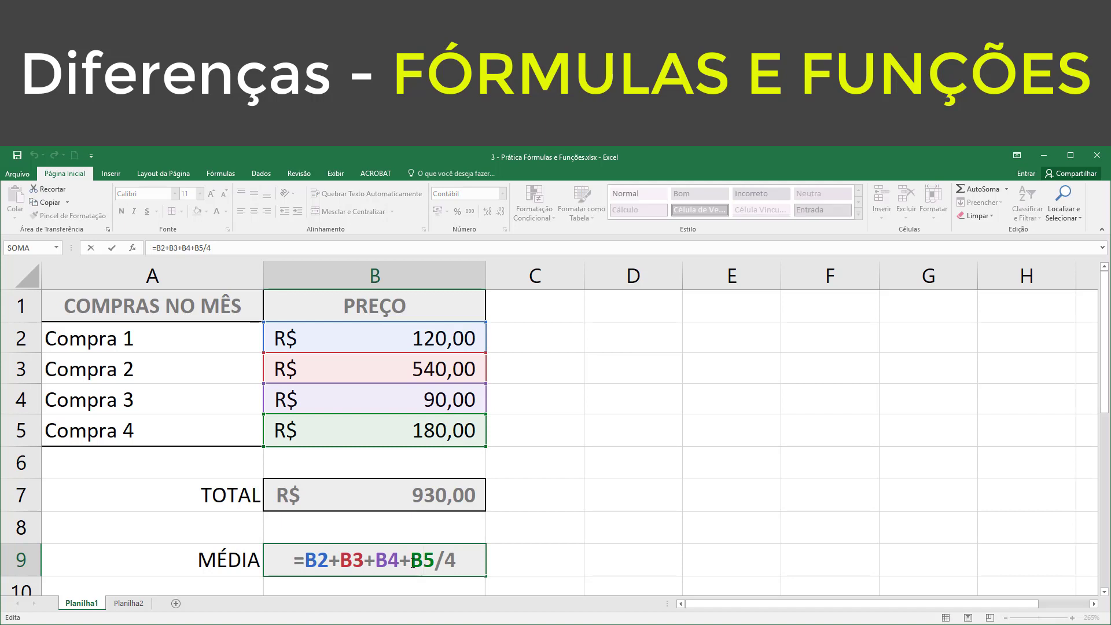
left_click_drag(412, 560, 435, 560)
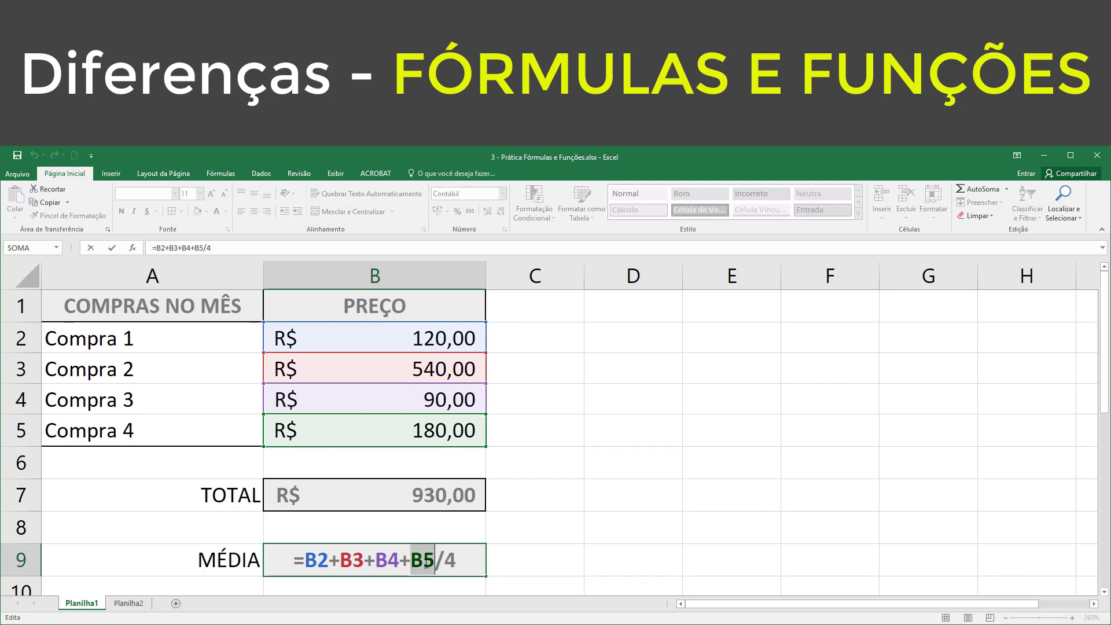
left_click(305, 559)
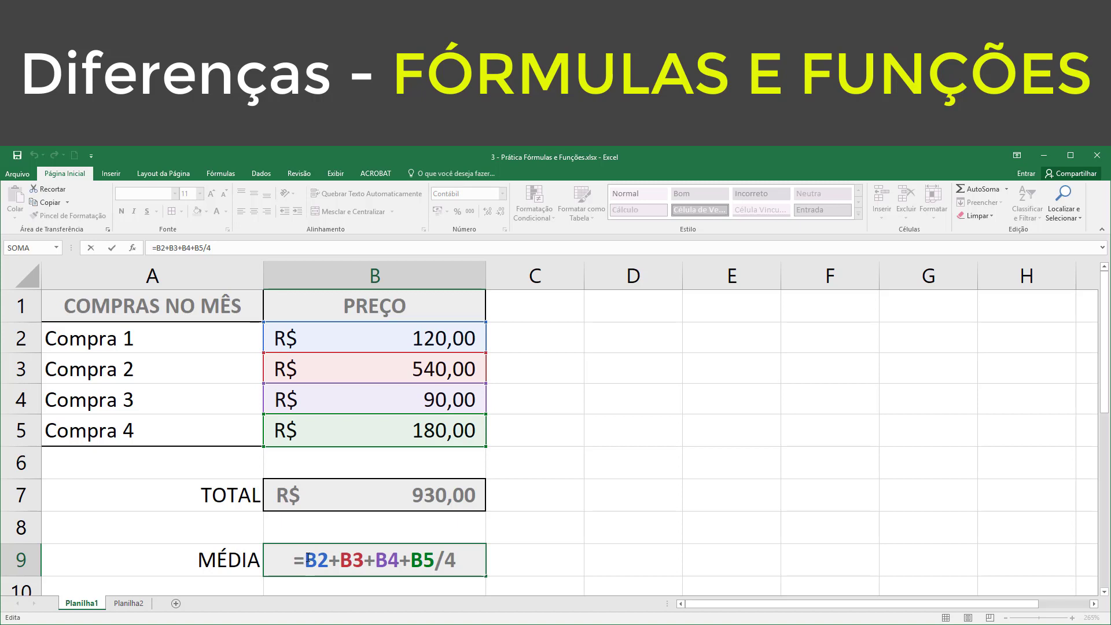
type("(")
key("Right")
key("Right")
key("Right")
key("Right")
key("Right")
key("Right")
key("Right")
key("Right")
key("Right")
key("Right")
key("Right")
key("Right")
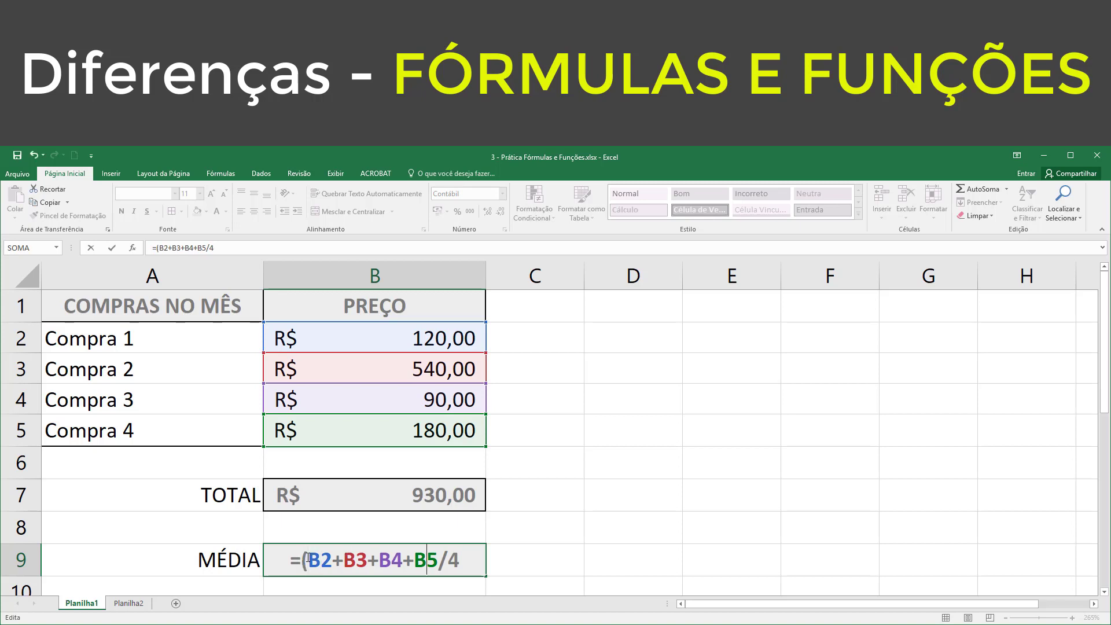
key("Left")
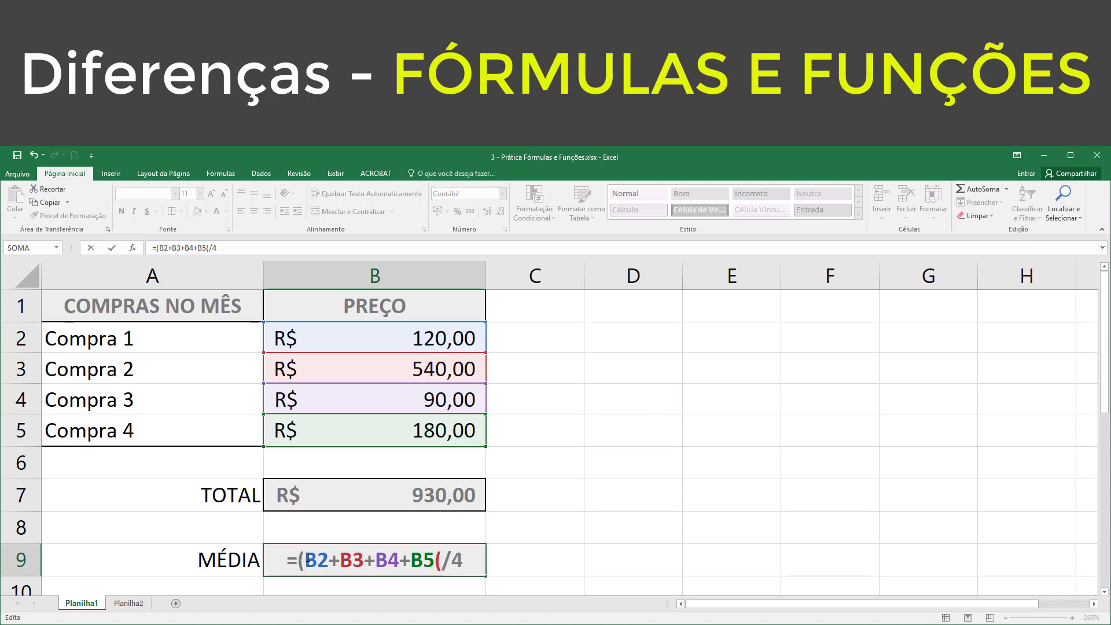
type(")")
left_click(466, 564)
key("Return")
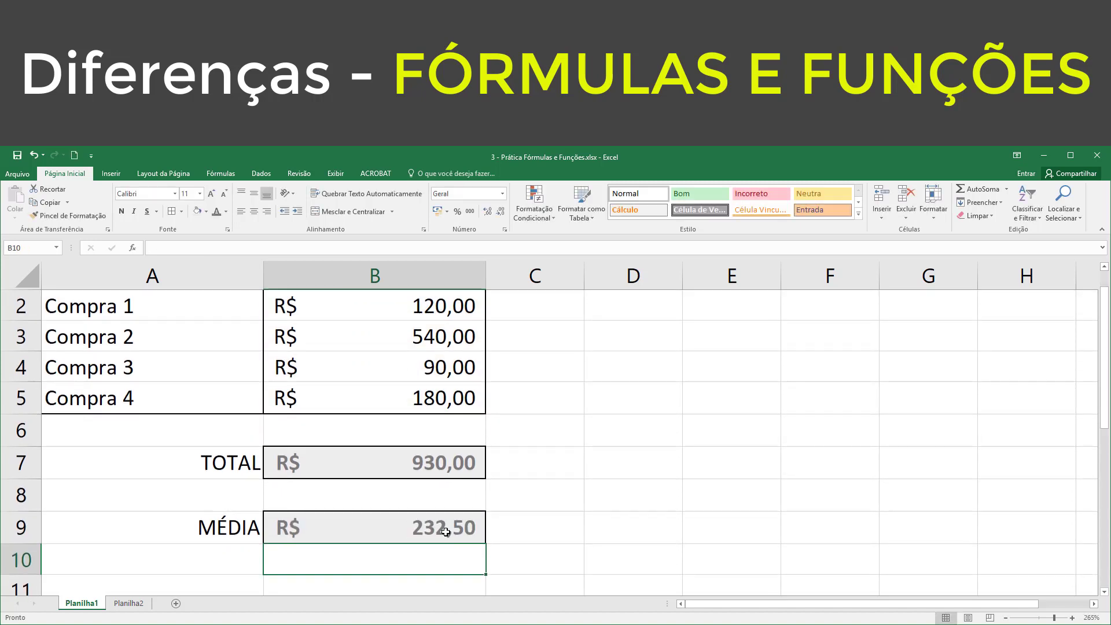
Step: Set the prices of Compra 1 to Compra 4 in B2:B5 to 200 each
scroll(435, 527, "up", 1)
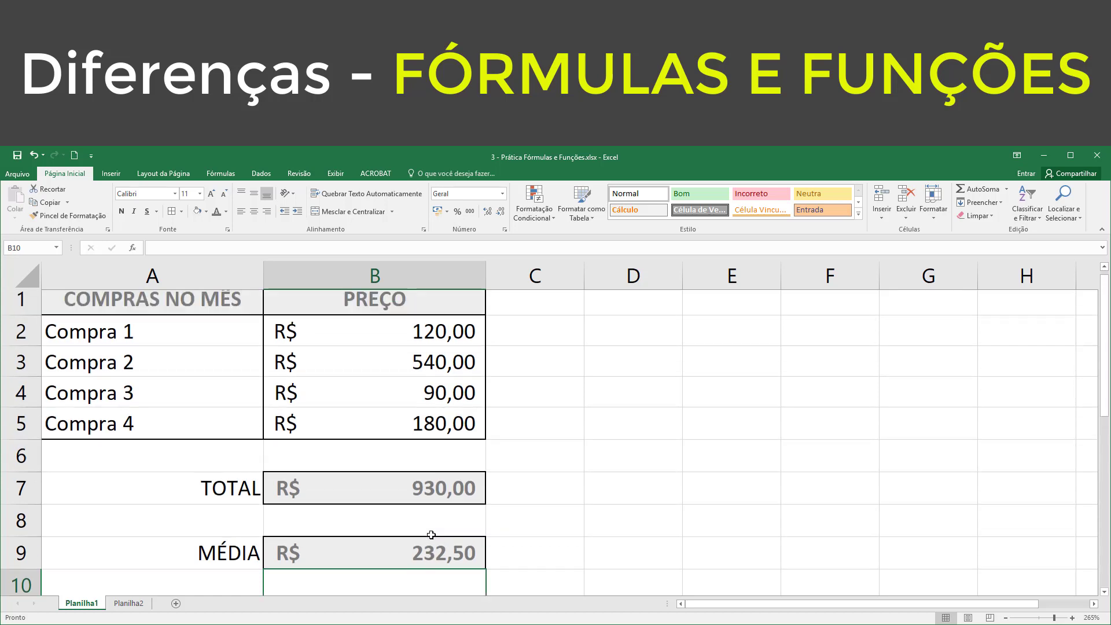
left_click(434, 345)
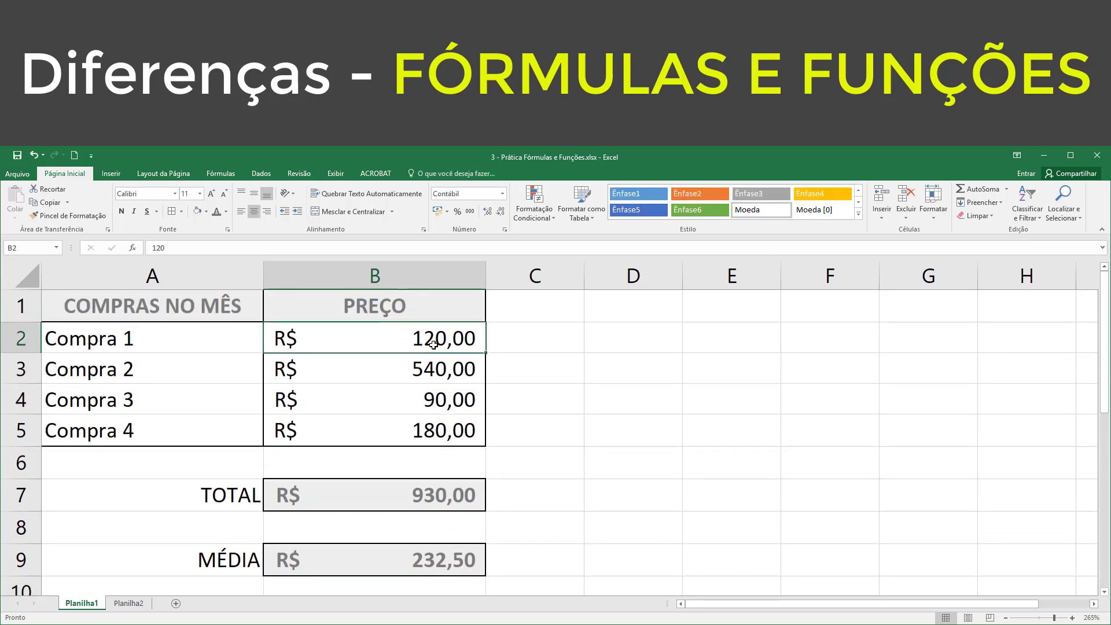
type("200")
key("Return")
type("200")
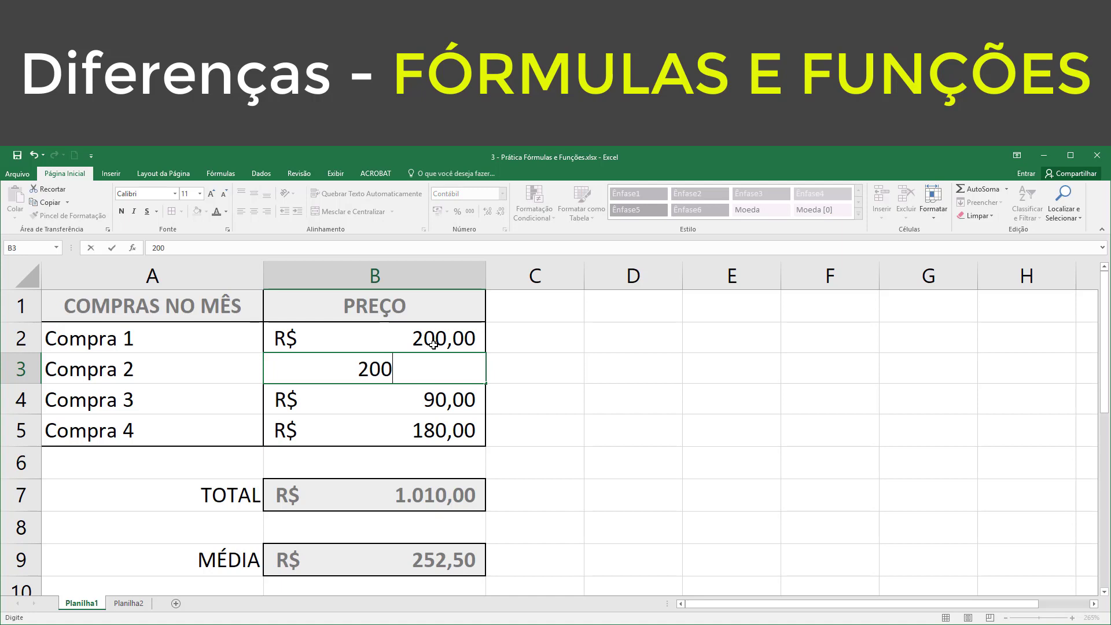
key("Return")
type("200")
key("Return")
type("200")
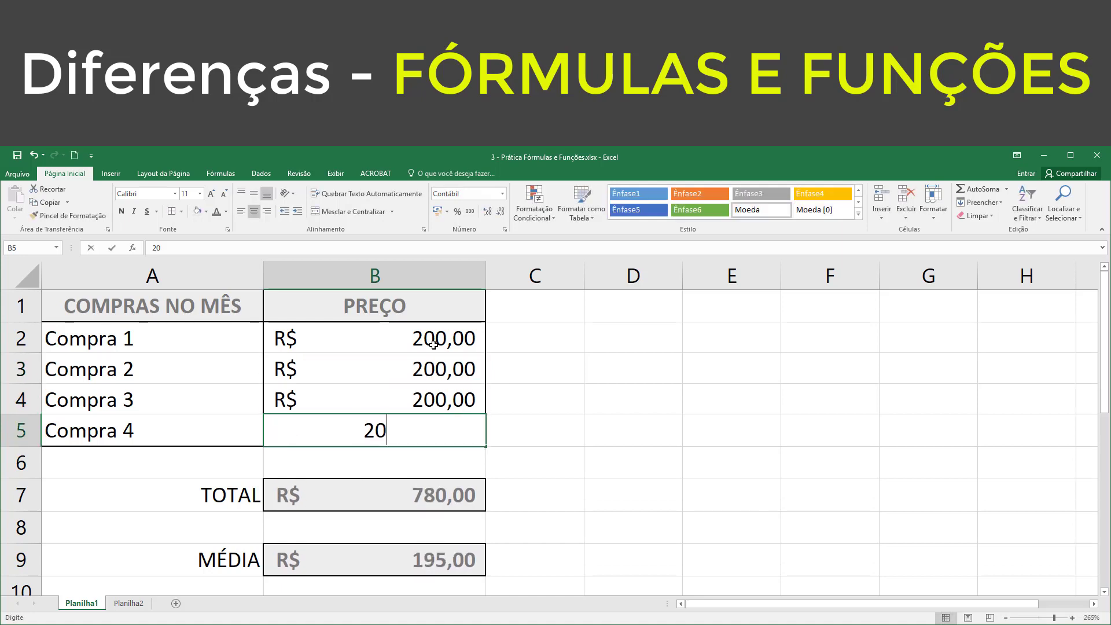
key("Return")
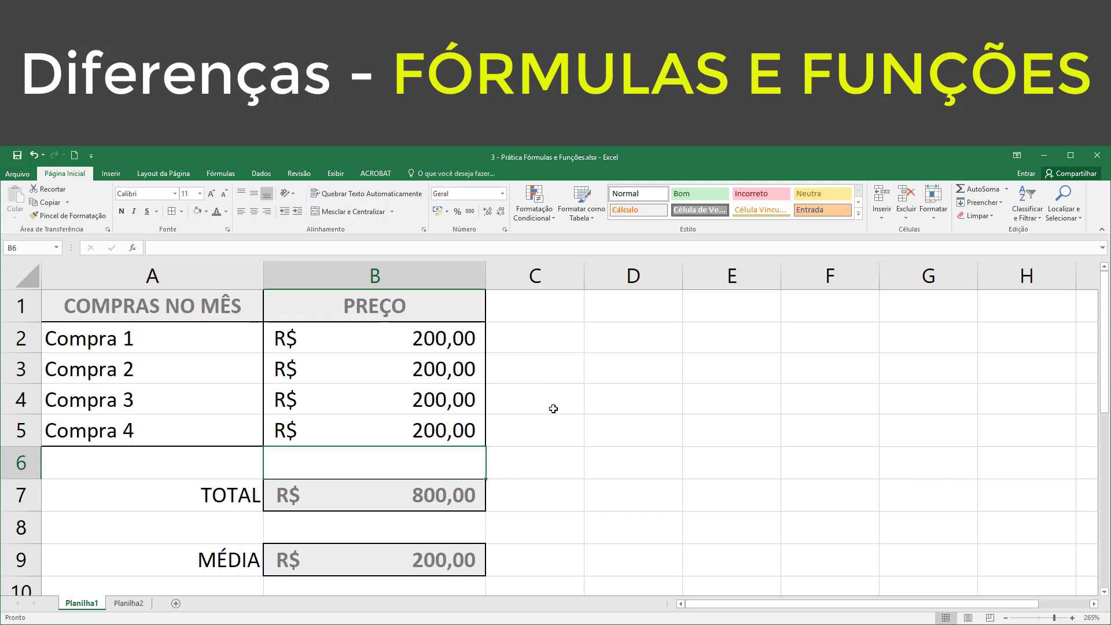
Step: Examine the formulas in the TOTAL cell B7 and the MÉDIA cell B9 without changing them
left_click(530, 492)
left_click(408, 493)
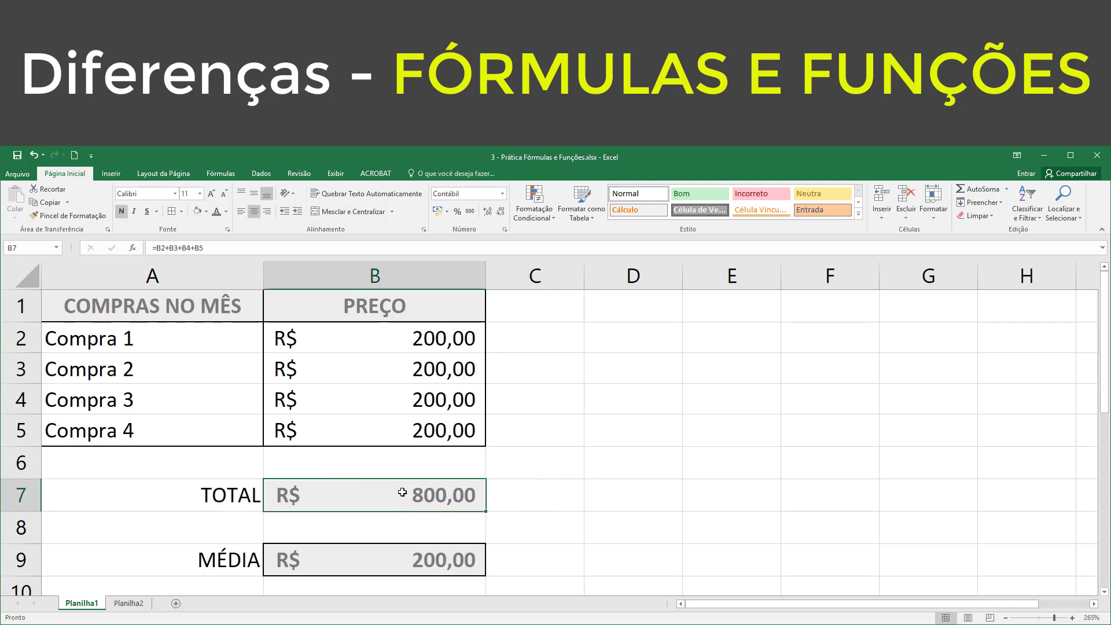
double_click(402, 492)
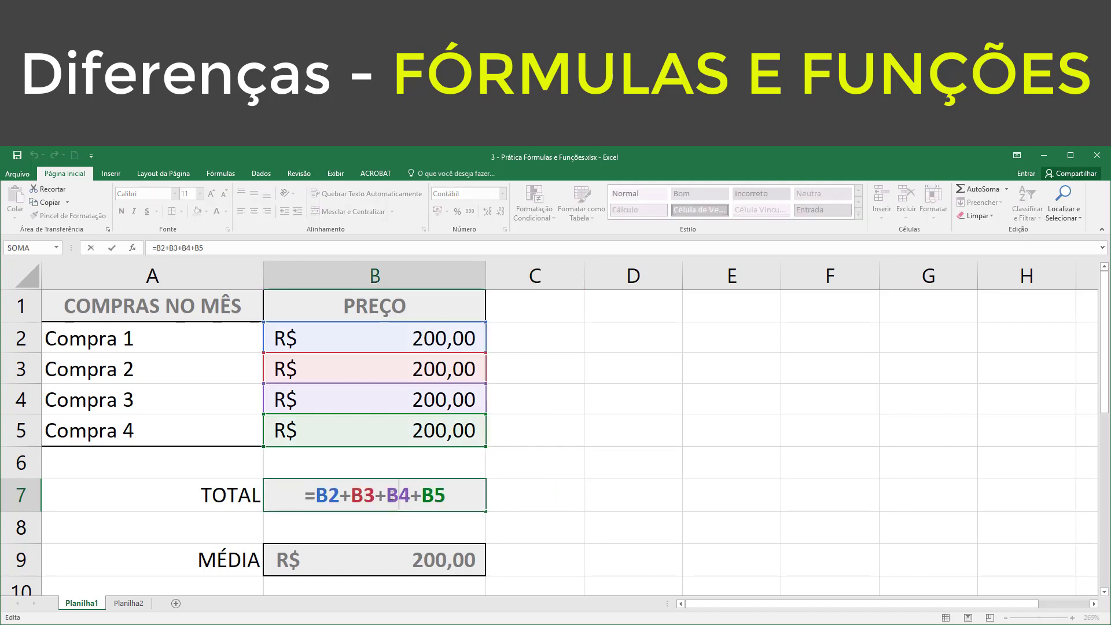
left_click(382, 557)
double_click(382, 557)
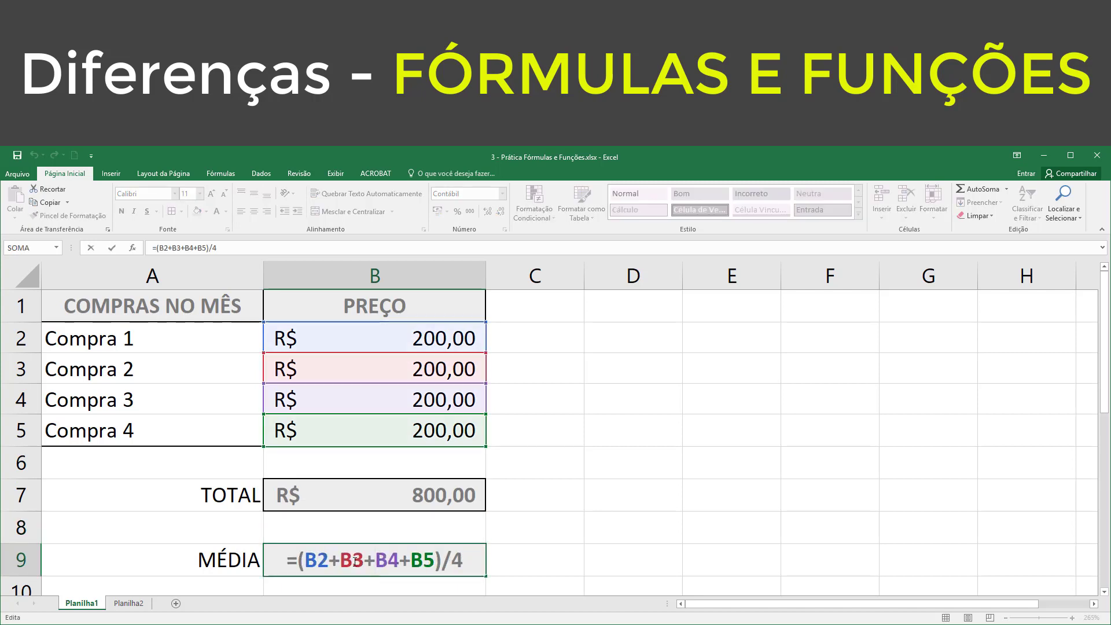
left_click(471, 560)
key("Escape")
Step: Clear the formulas from the TOTAL cell B7 and the MÉDIA cell B9, and reselect B7
left_click(429, 497)
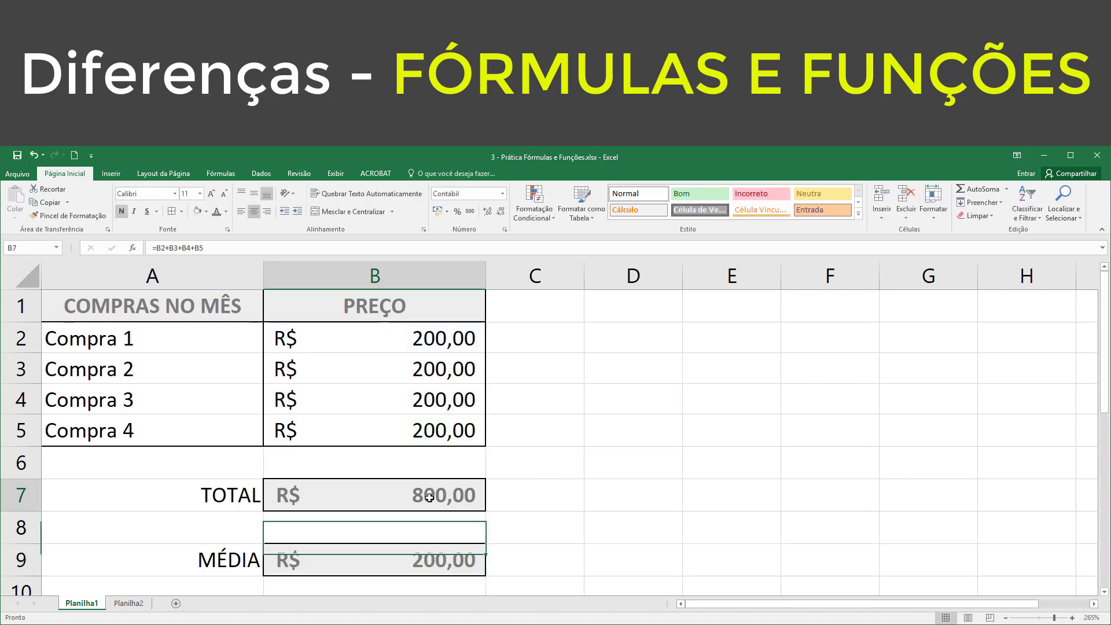
key("Delete")
left_click(419, 557)
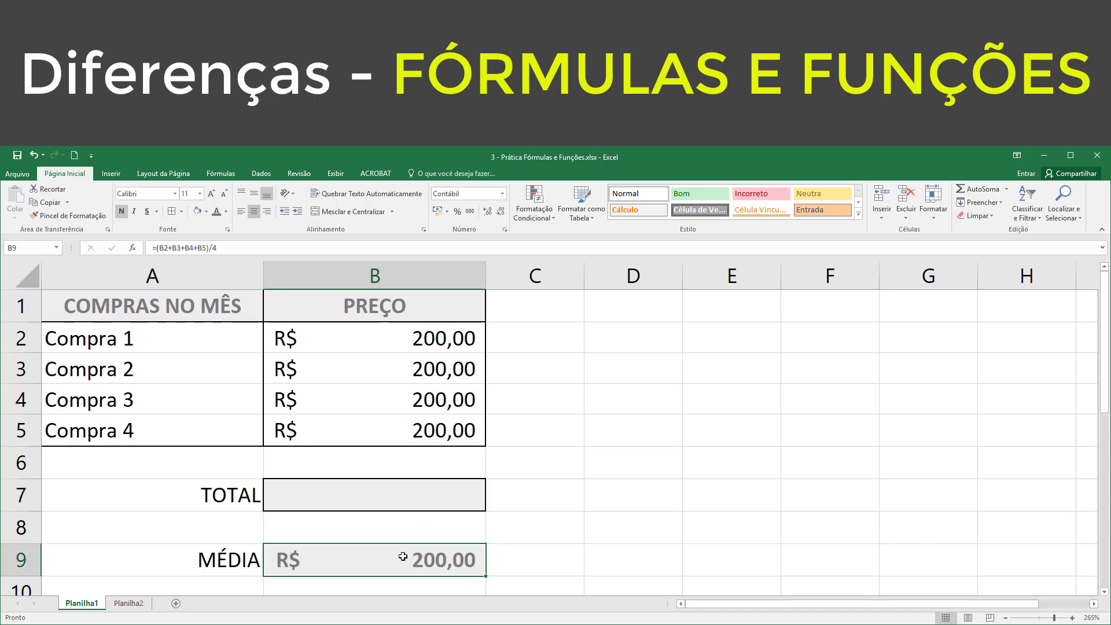
key("Delete")
left_click(372, 496)
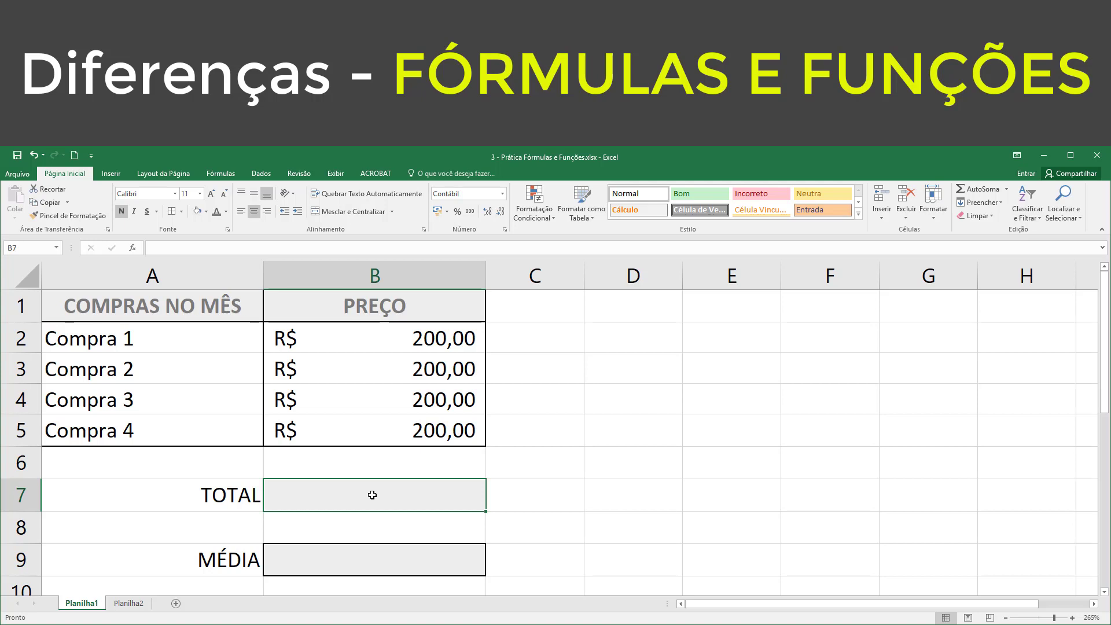
Step: Start a formula in the TOTAL cell B7 with =som, checking the function suggestions for both s and som
type("=")
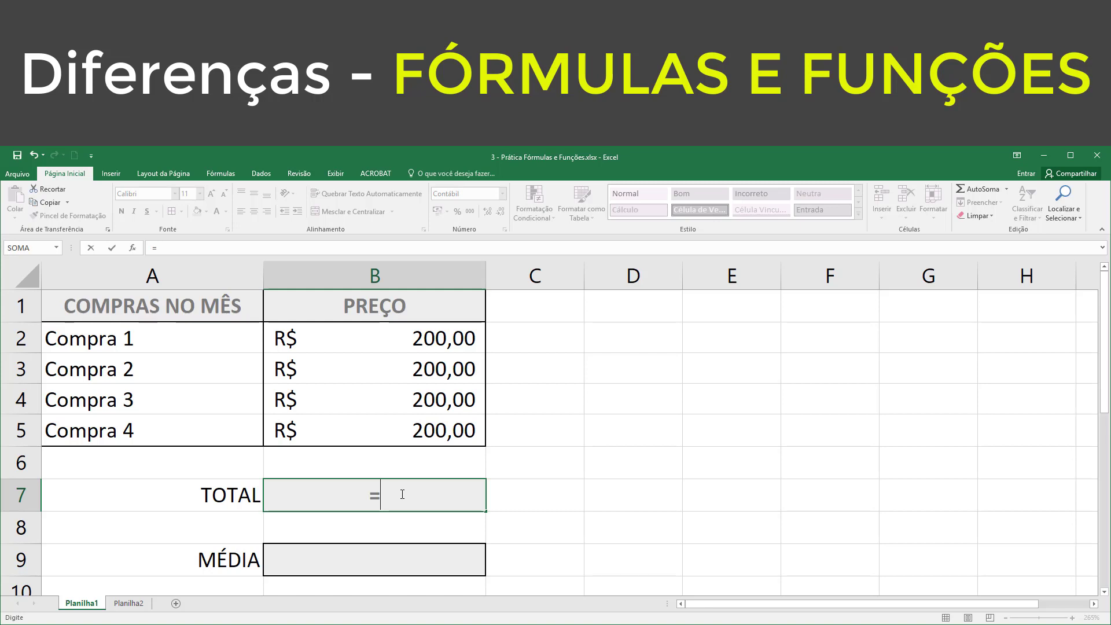
type("som")
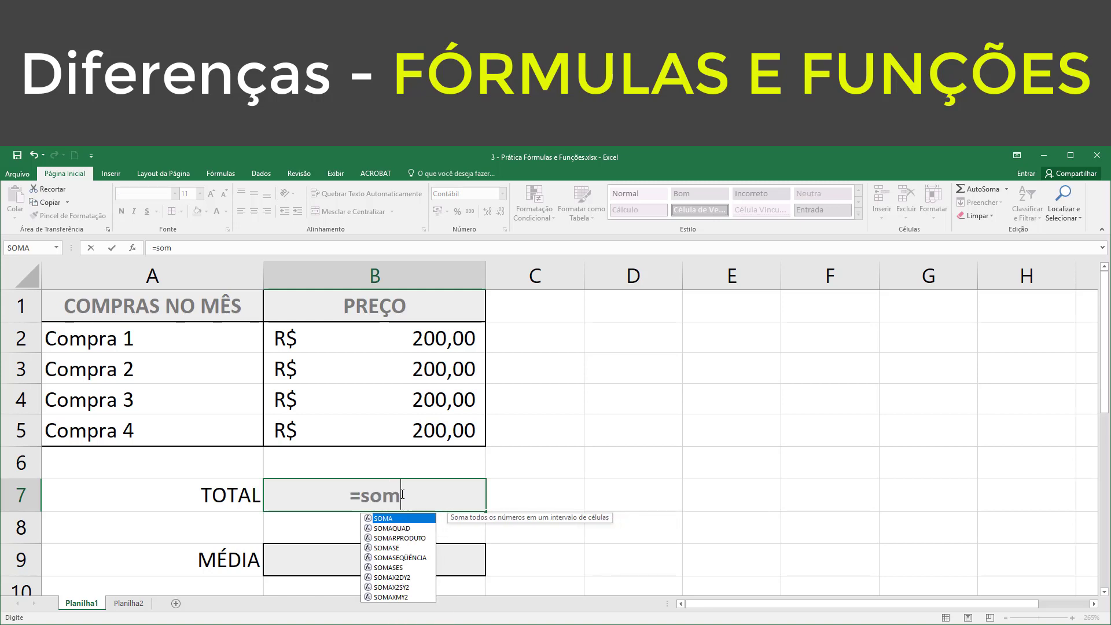
key("BackSpace")
key("BackSpace")
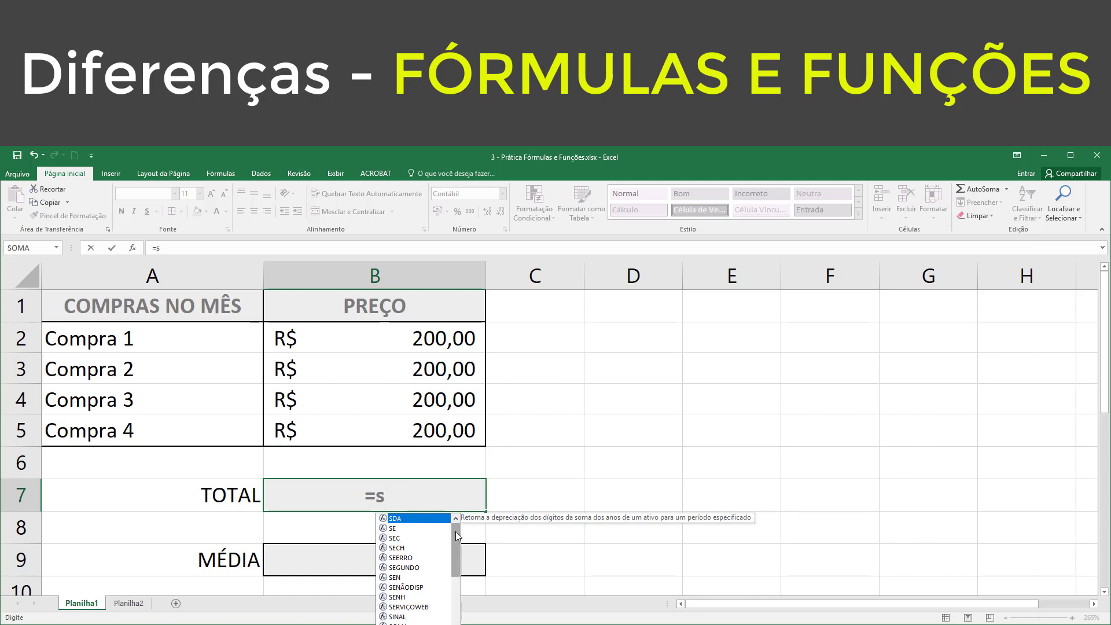
mouse_move(456, 531)
left_mouse_down()
mouse_move(459, 593)
mouse_move(456, 523)
left_mouse_up()
type("om")
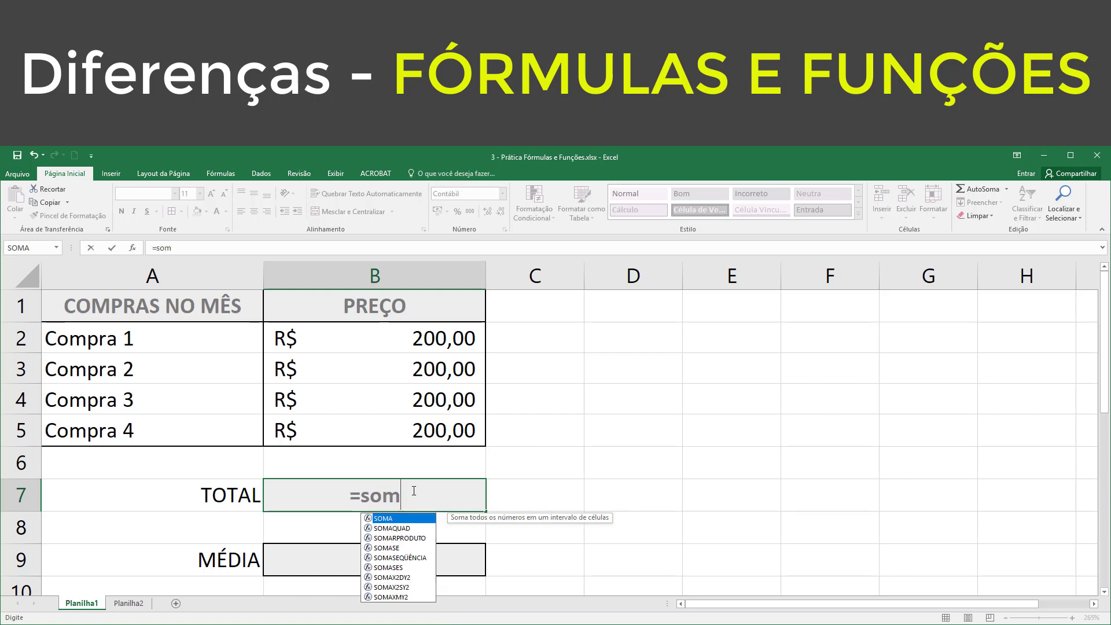
Step: Look through the suggested functions beginning with SOM and insert SOMA into the formula in the TOTAL cell B7
key("Down")
key("Down")
key("Down")
key("Down")
key("Up")
key("Up")
key("Up")
key("Up")
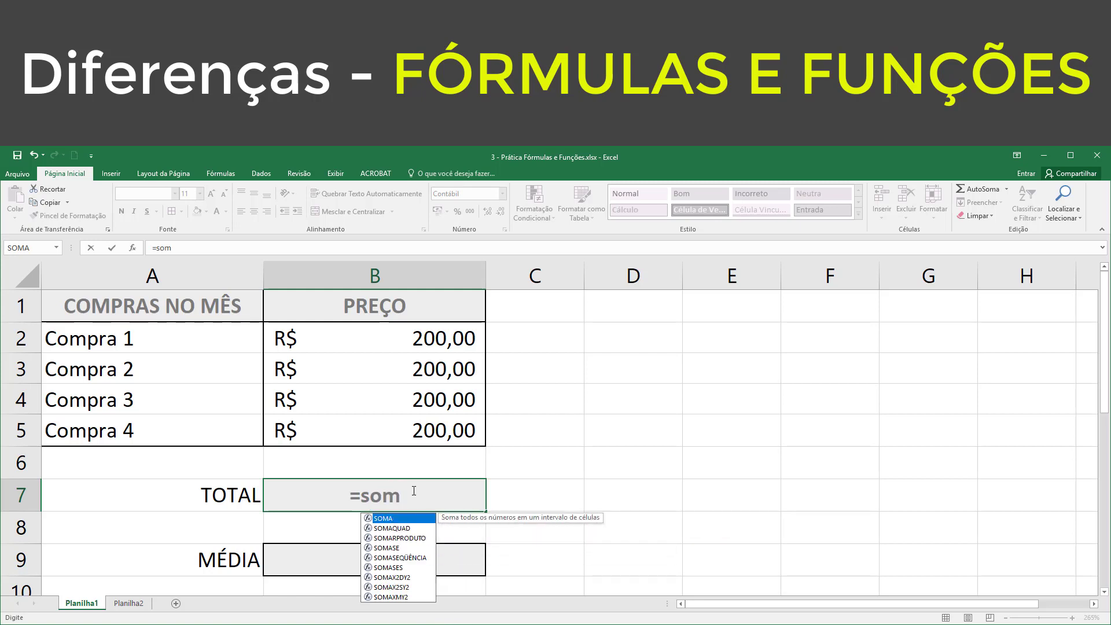
key("Down")
key("Down")
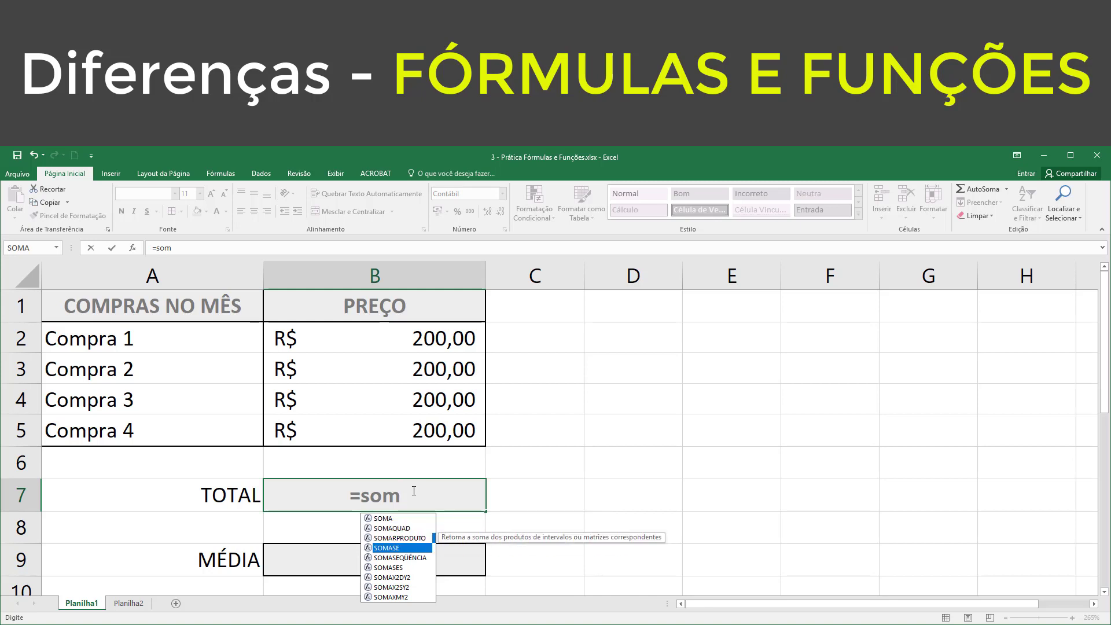
key("Up")
key("Up")
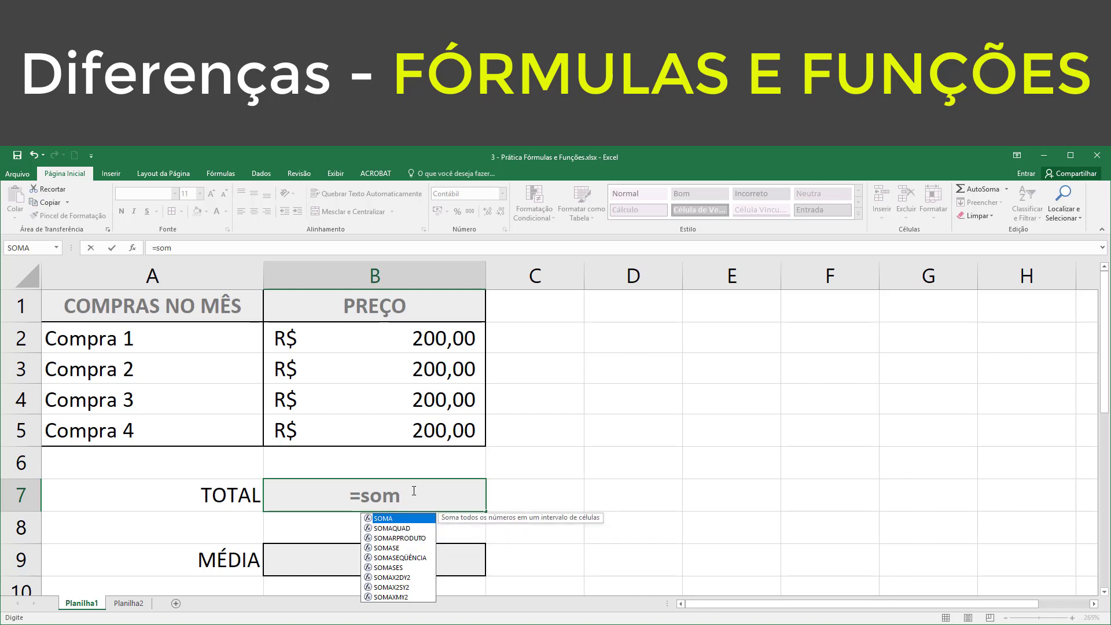
key("Tab")
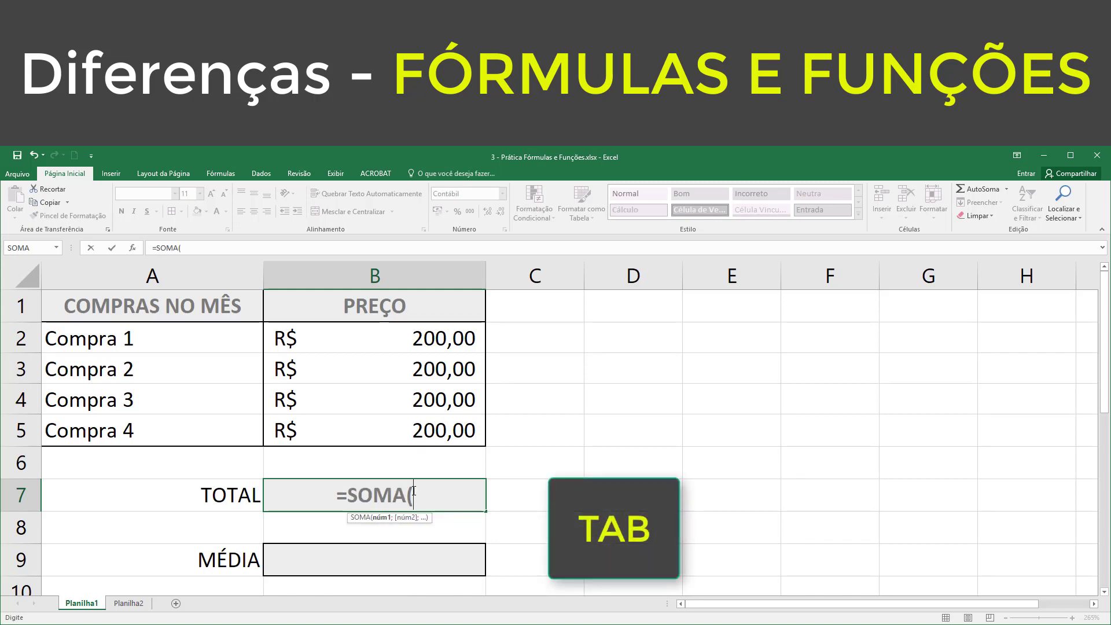
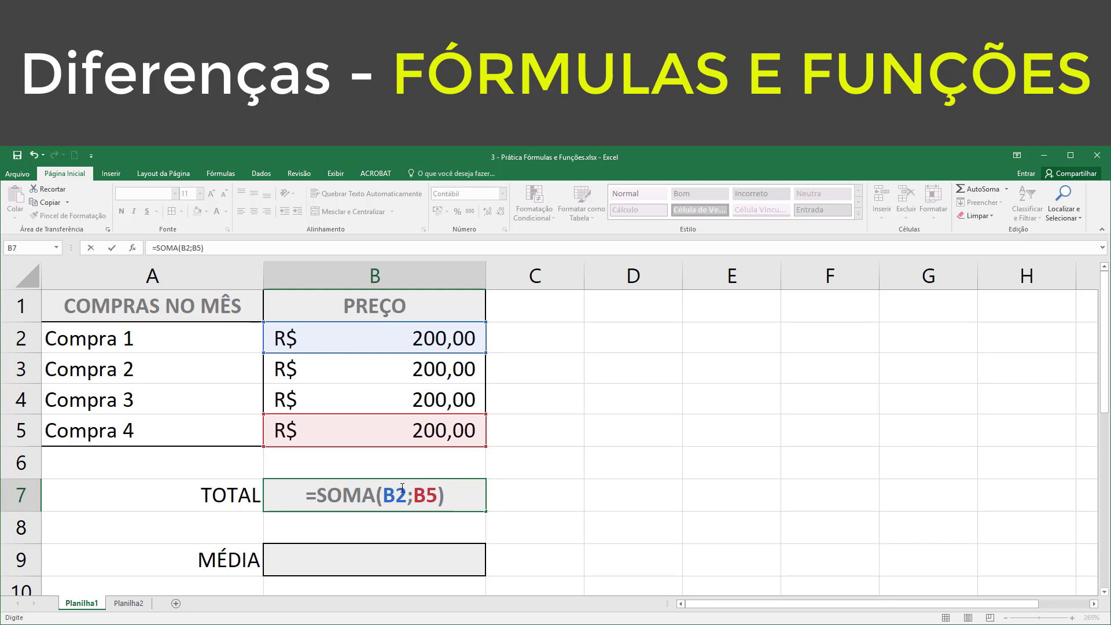
Step: Confirm the formula =SOMA(B2;B5) in the TOTAL cell B7 and reselect that cell
key("Return")
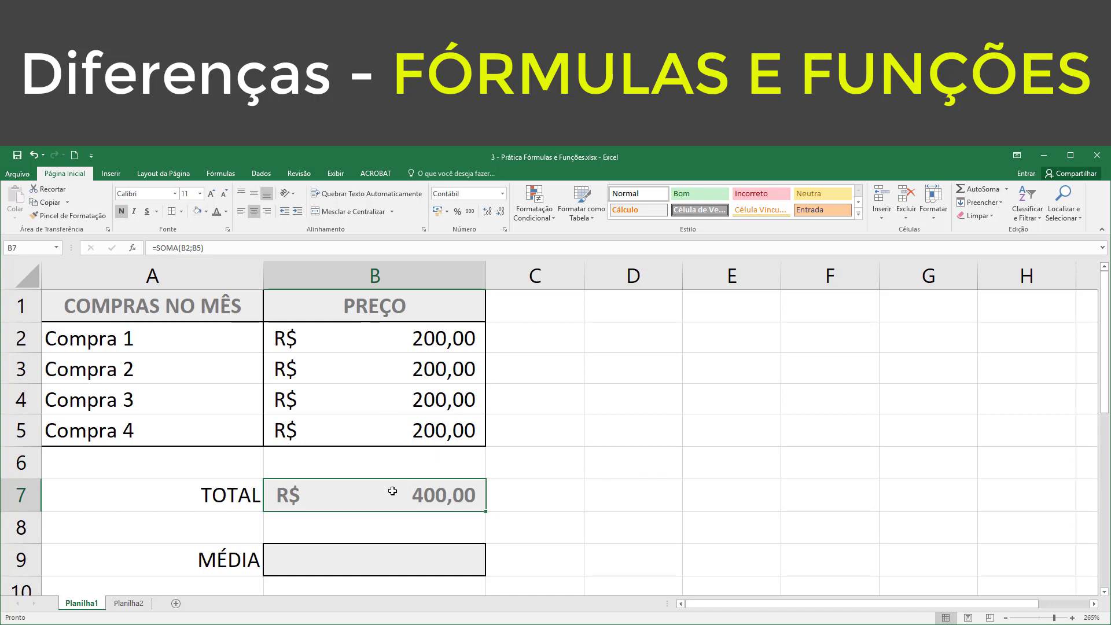
left_click(390, 426)
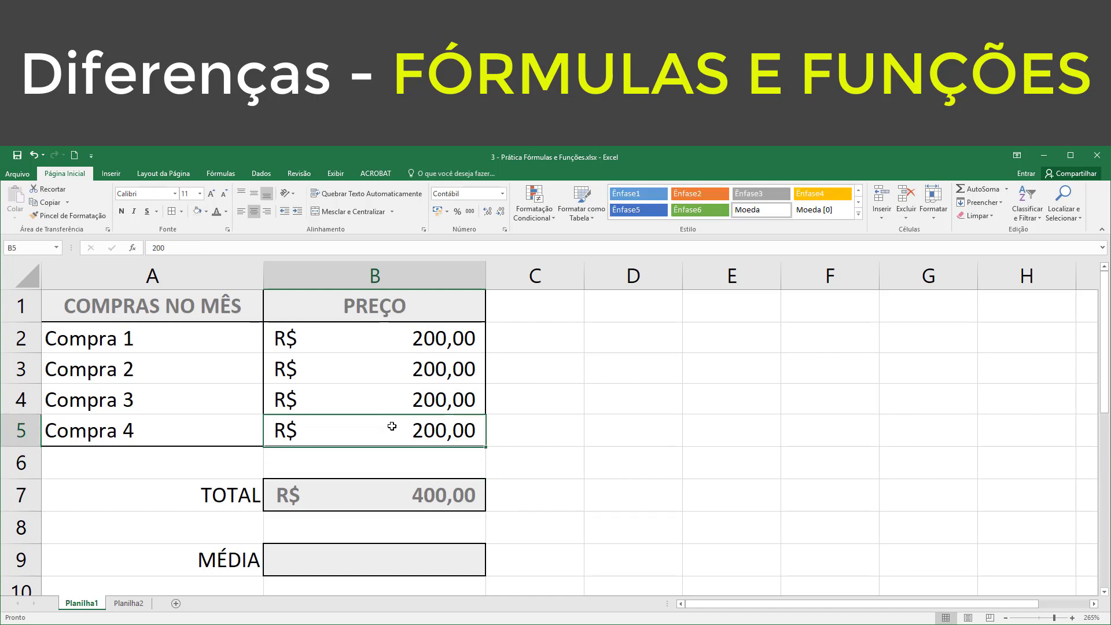
left_click(391, 496)
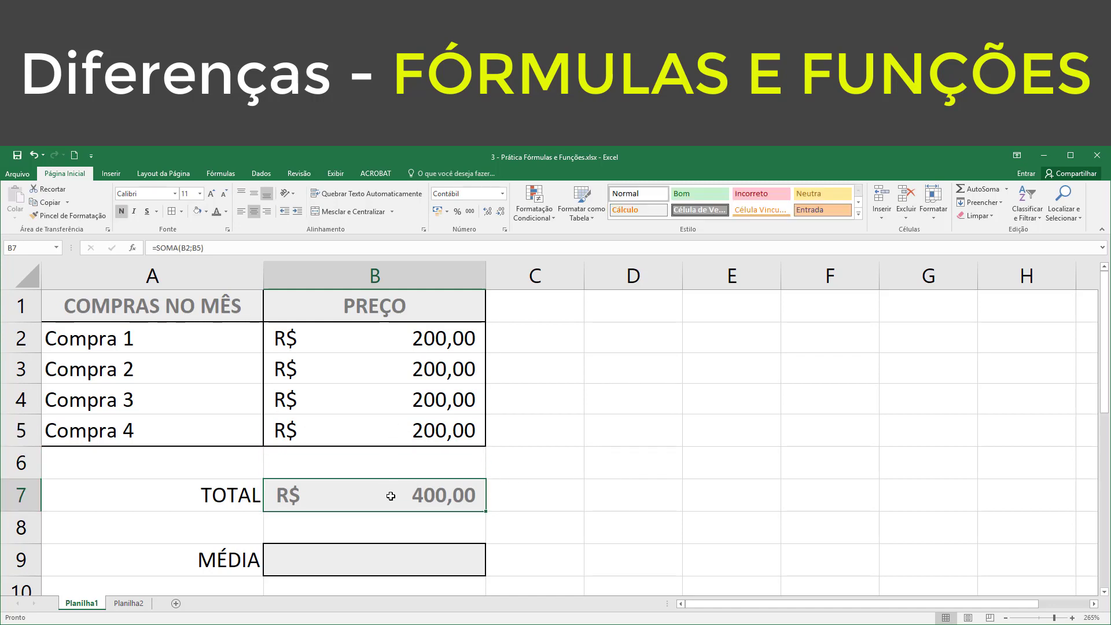
Step: Enter =SOMA(B2:B5)/4 in the MÉDIA cell B9 to average the four purchase prices
left_click(349, 551)
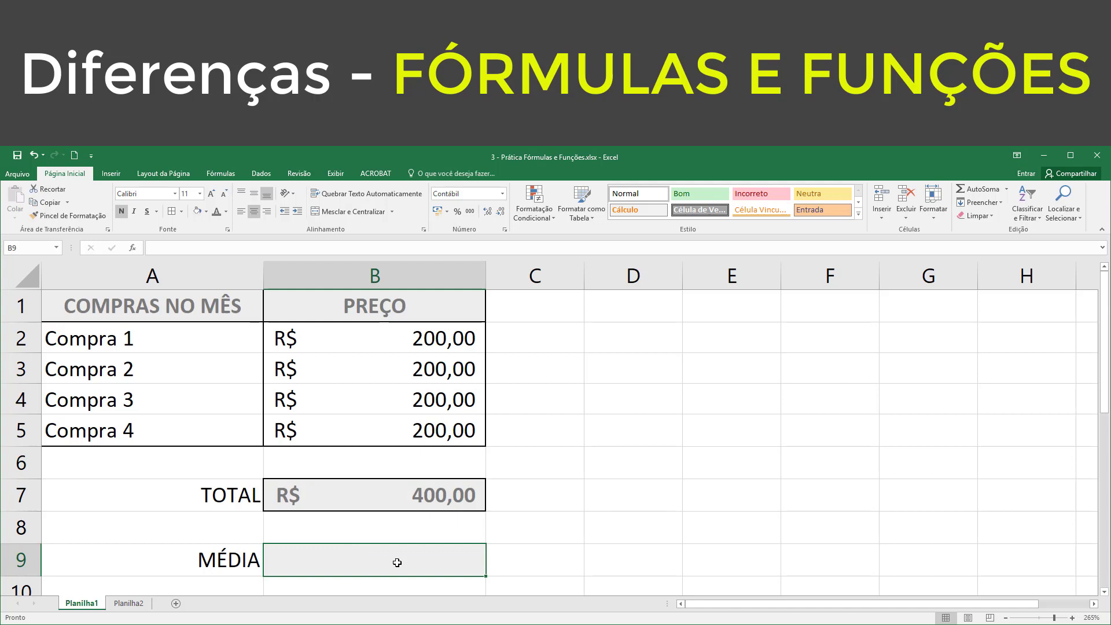
type("=")
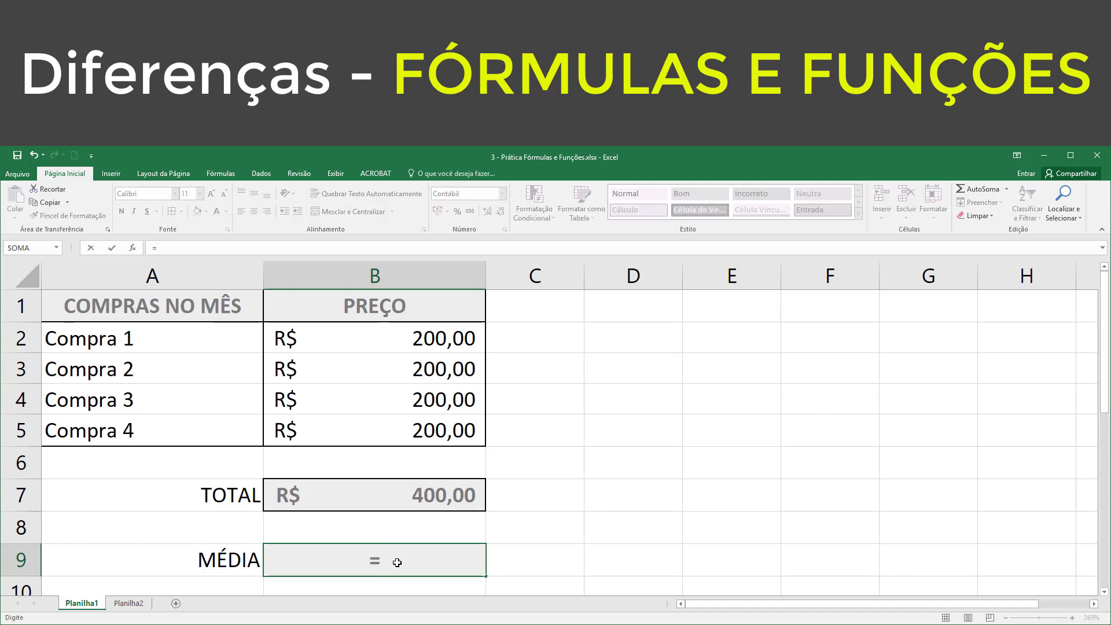
type("soma")
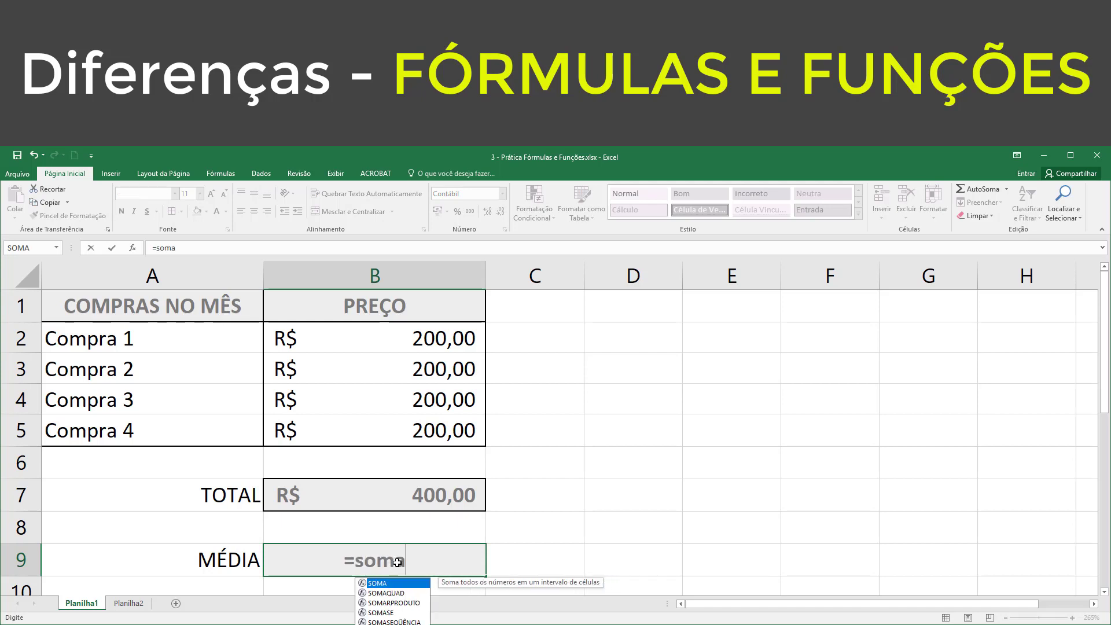
key("Tab")
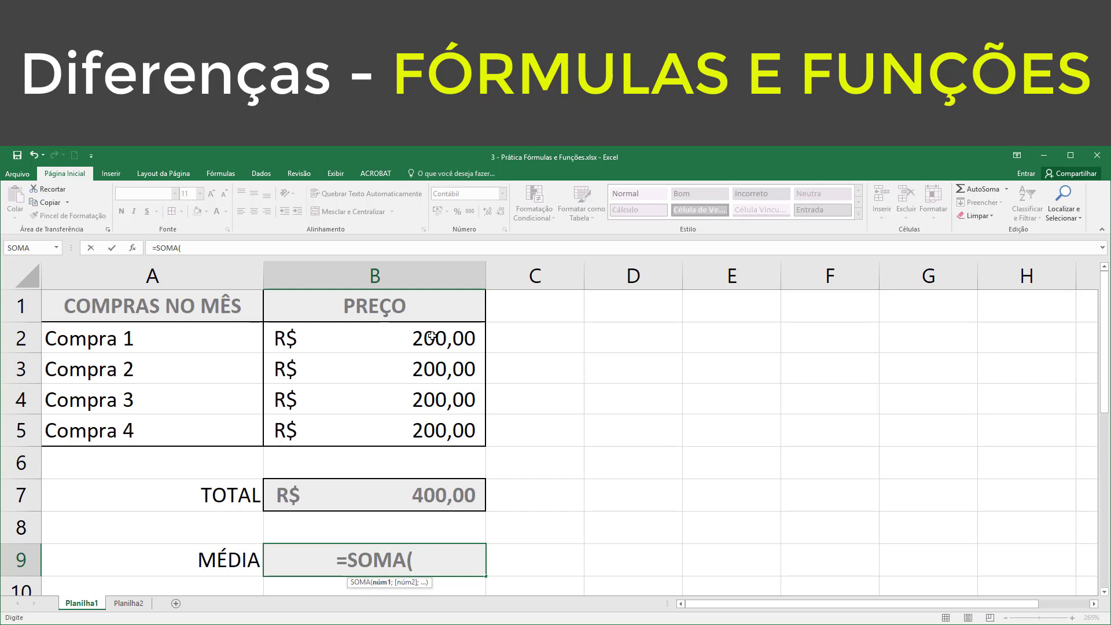
left_click_drag(431, 337, 432, 428)
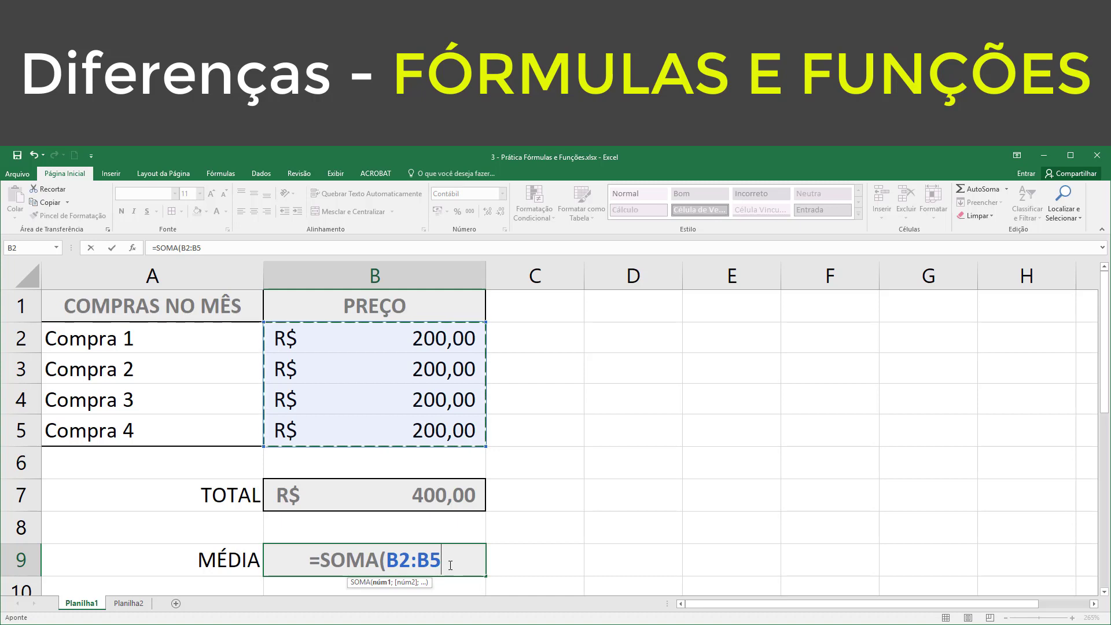
type(")")
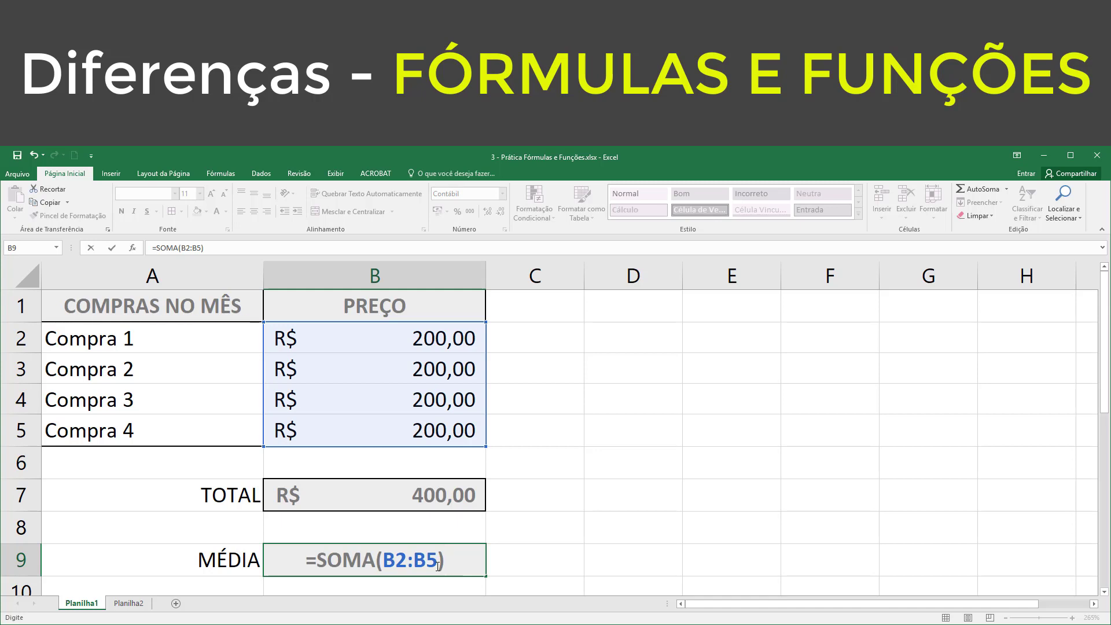
type("/")
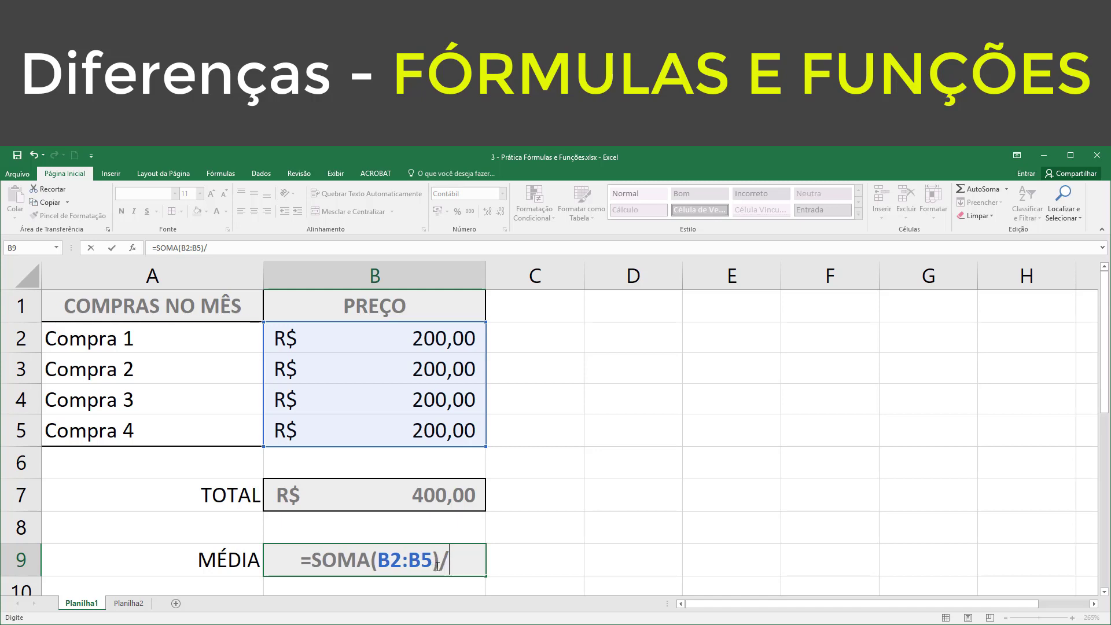
type("4")
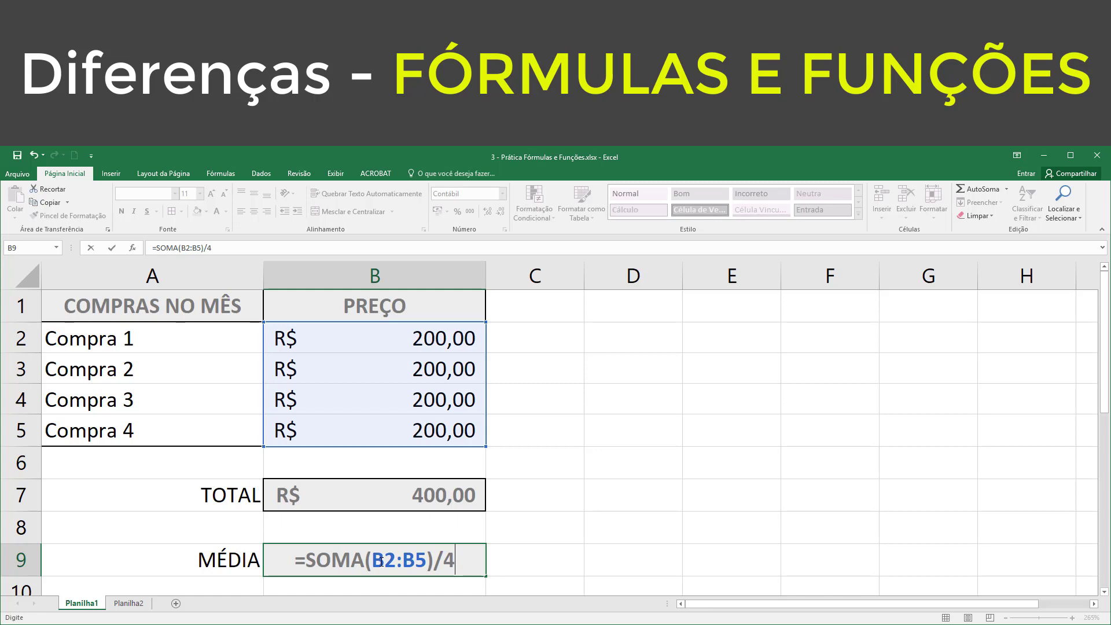
key("Return")
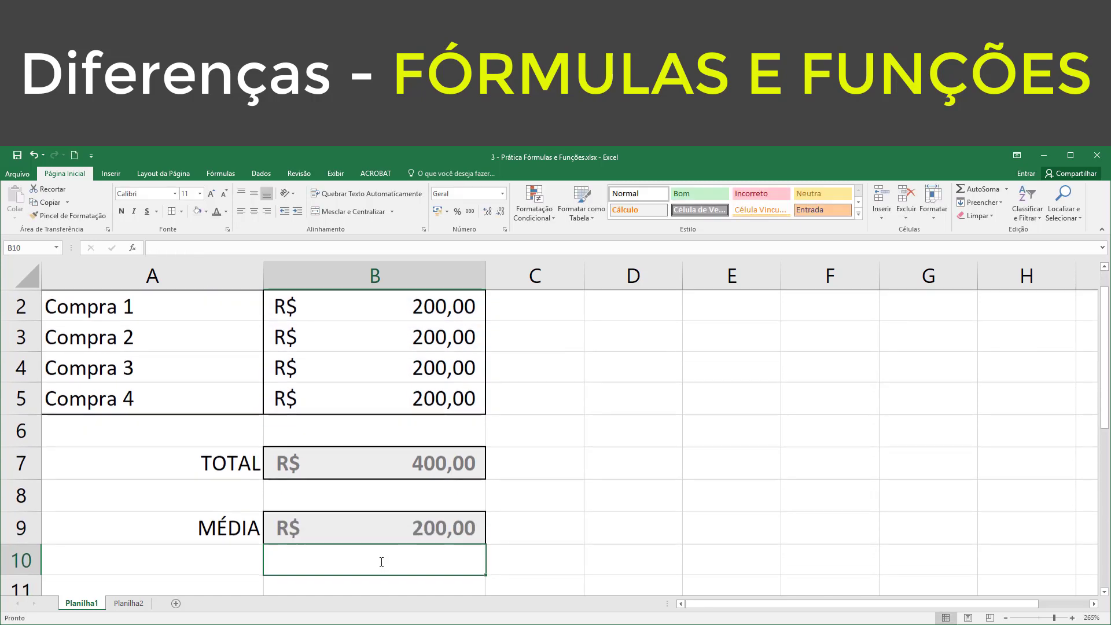
Step: Examine the formula in the MÉDIA cell B9 without changing it, and return to the top of the table
left_click(408, 522)
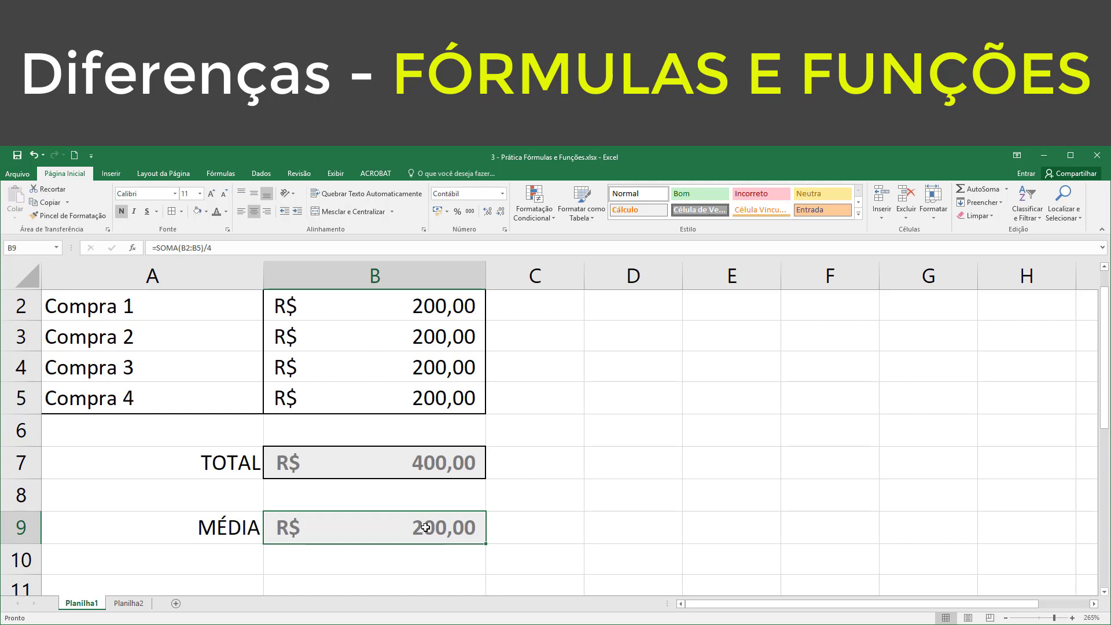
double_click(393, 528)
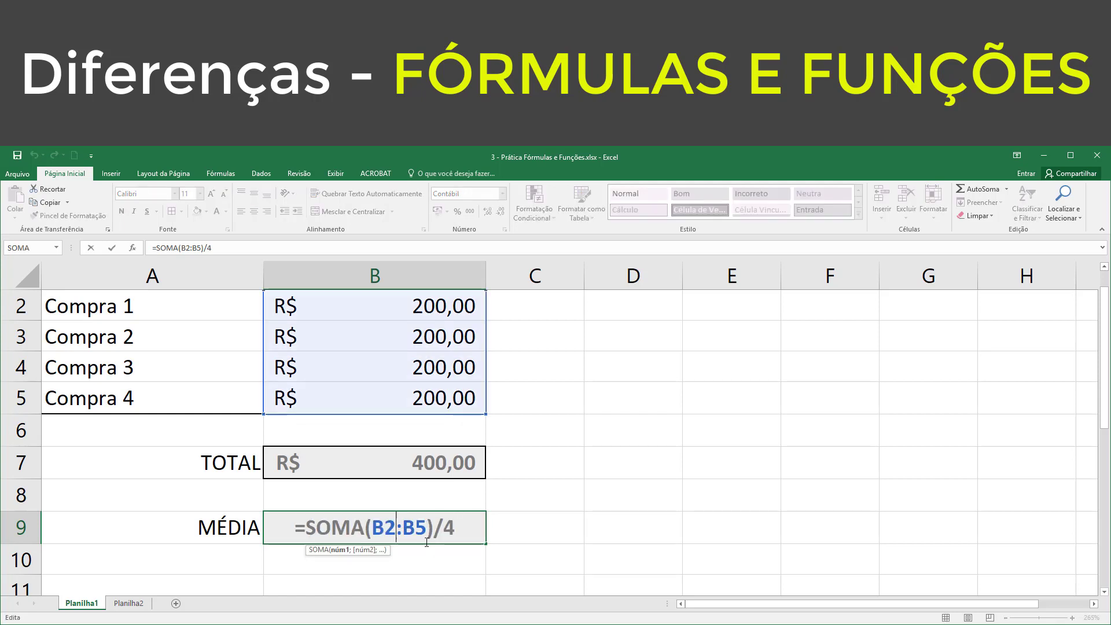
left_click(455, 531)
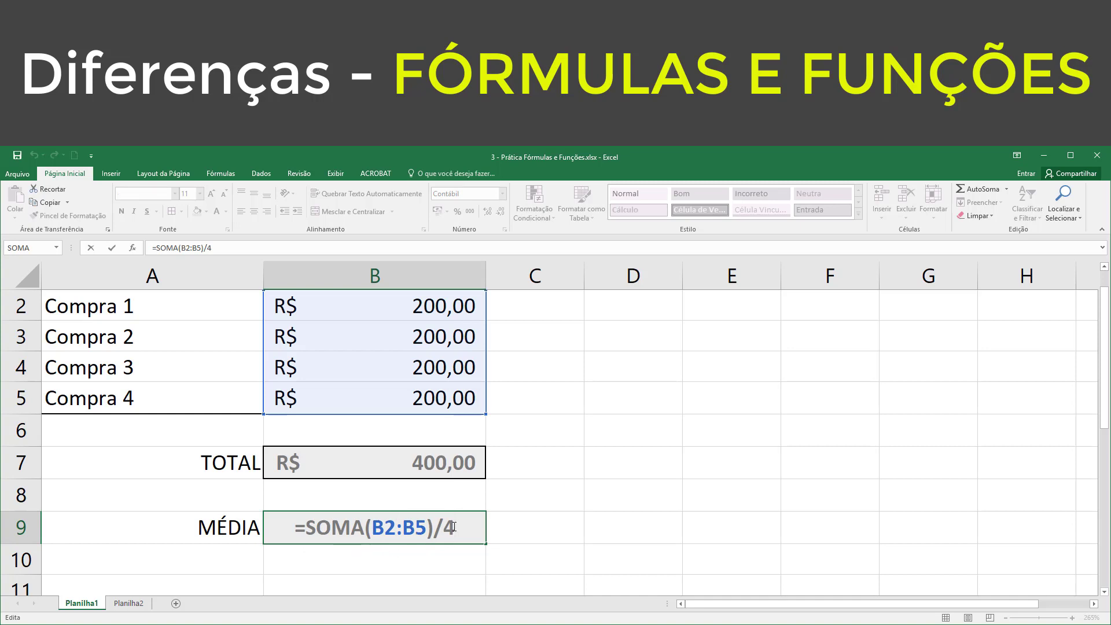
key("Return")
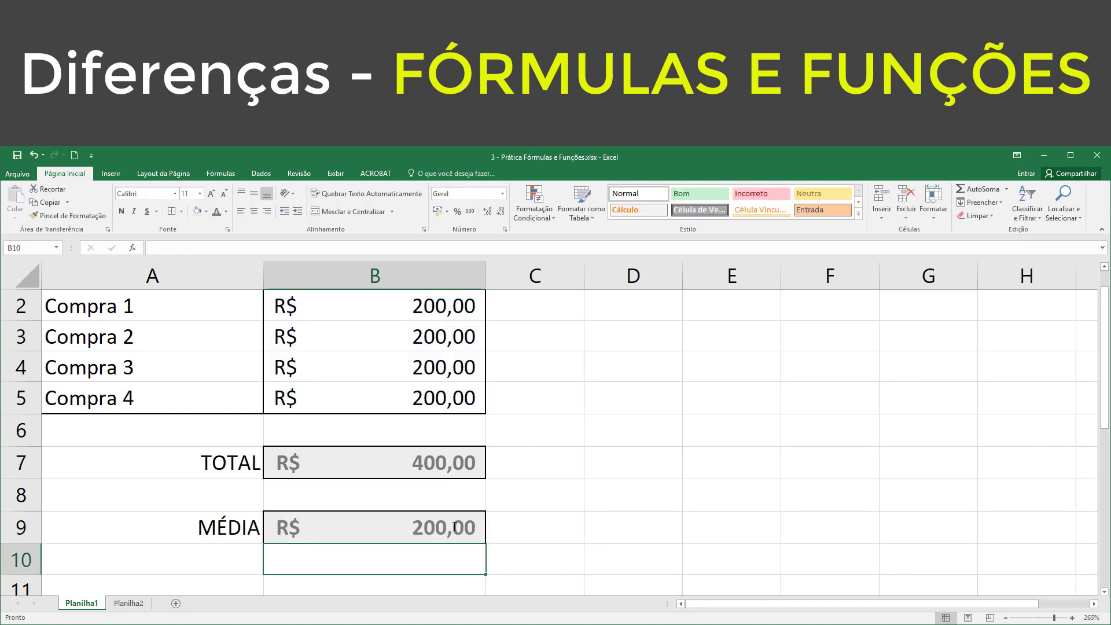
scroll(457, 523, "up", 1)
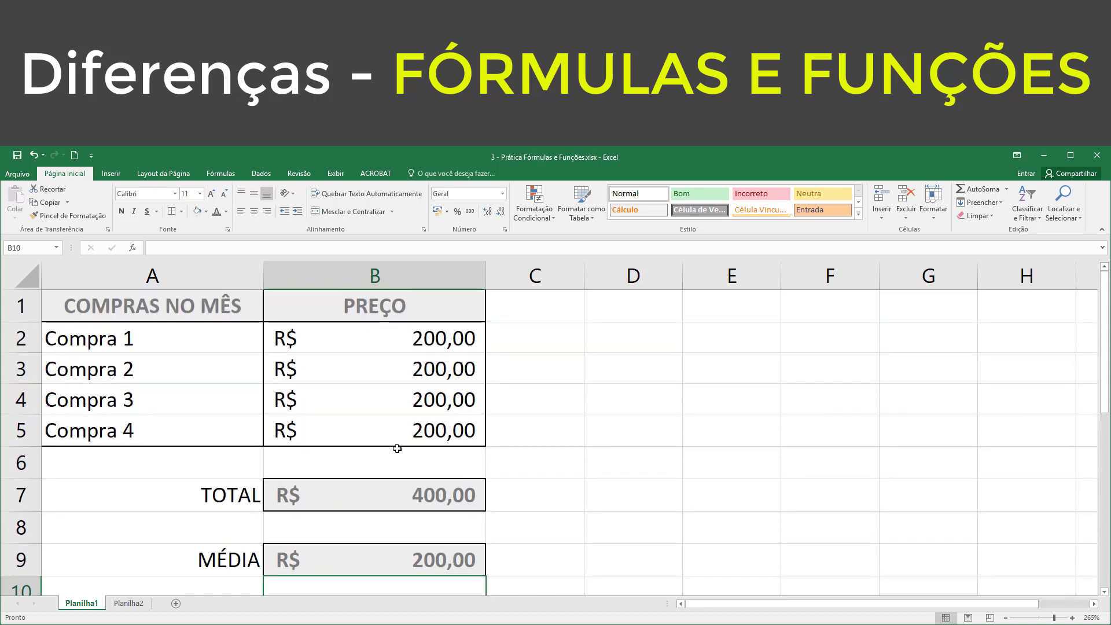
left_click(419, 521)
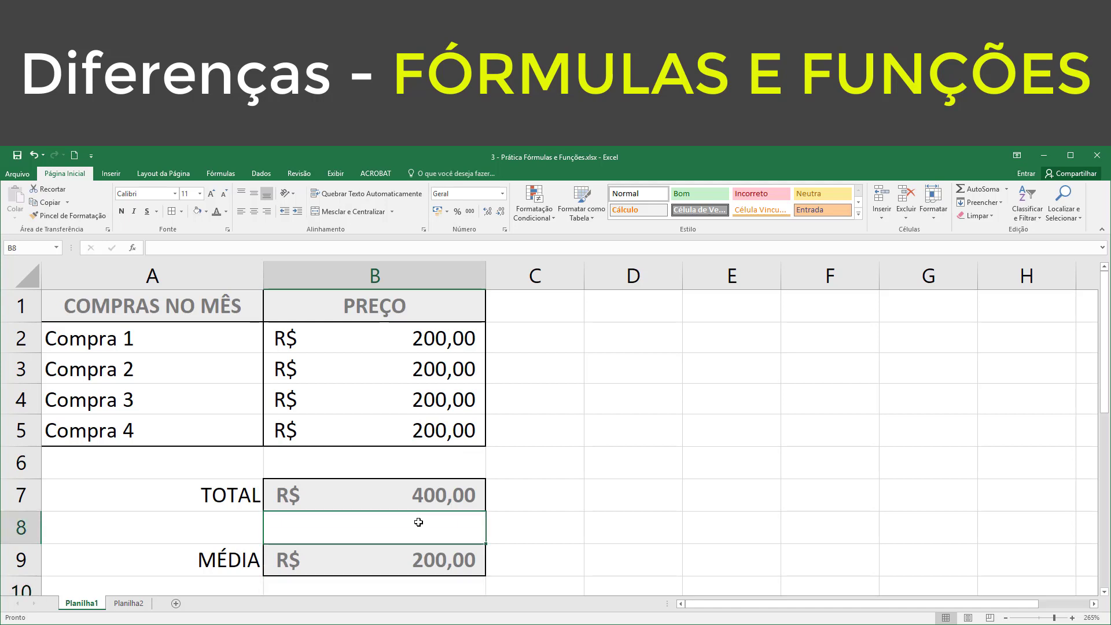
Step: On sheet Planilha2, enter =SOMA(A1:C10) in the Soma cell F3 to add the whole number table
left_click(128, 603)
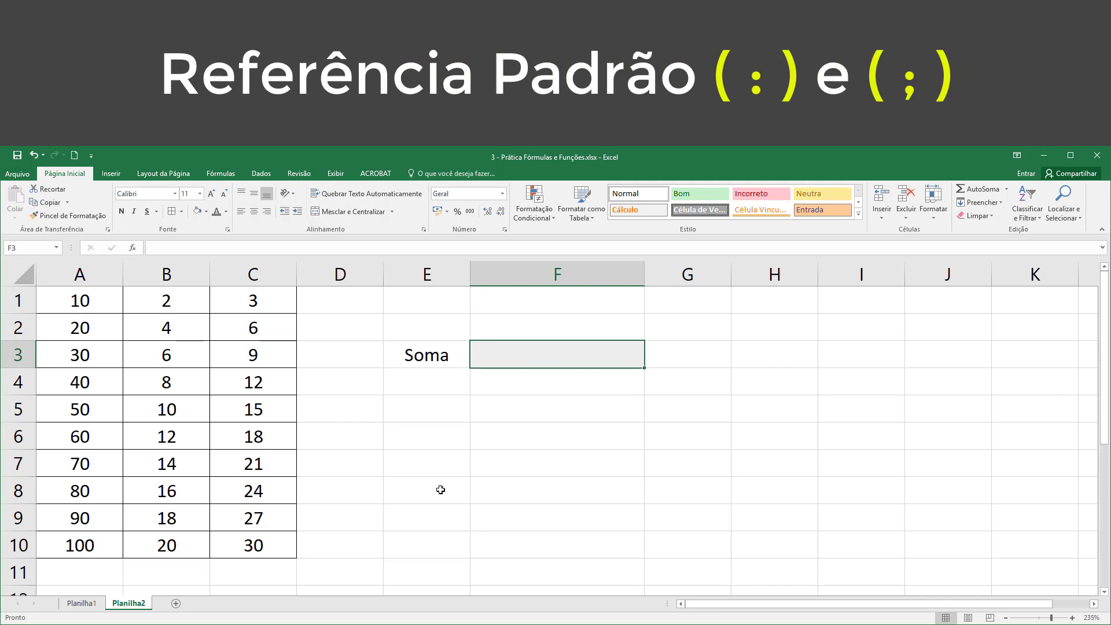
left_click(567, 451)
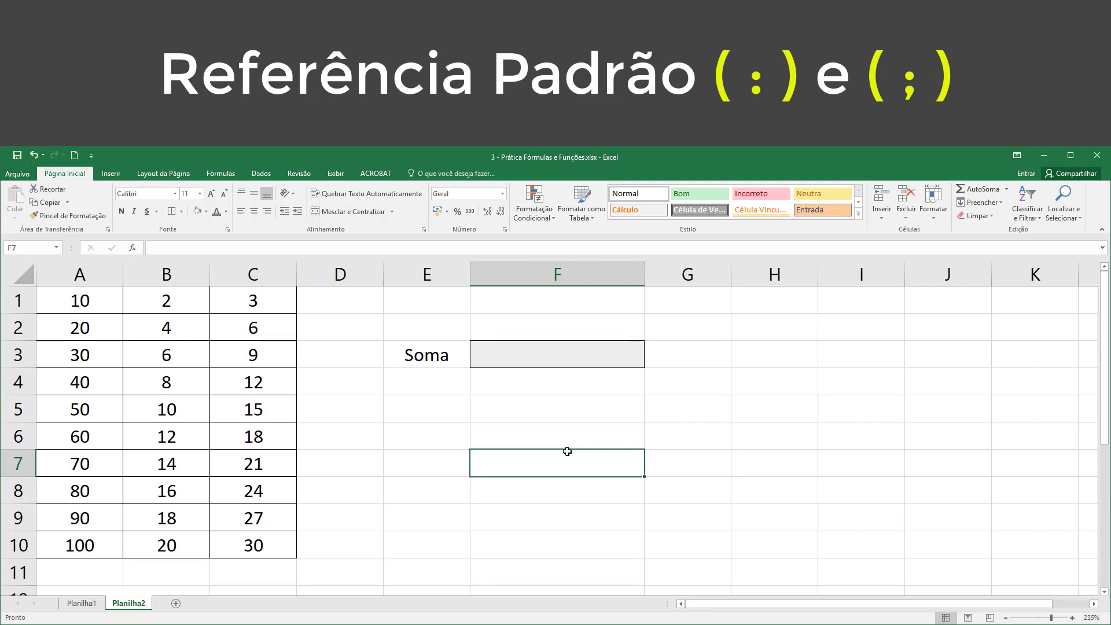
left_click(542, 349)
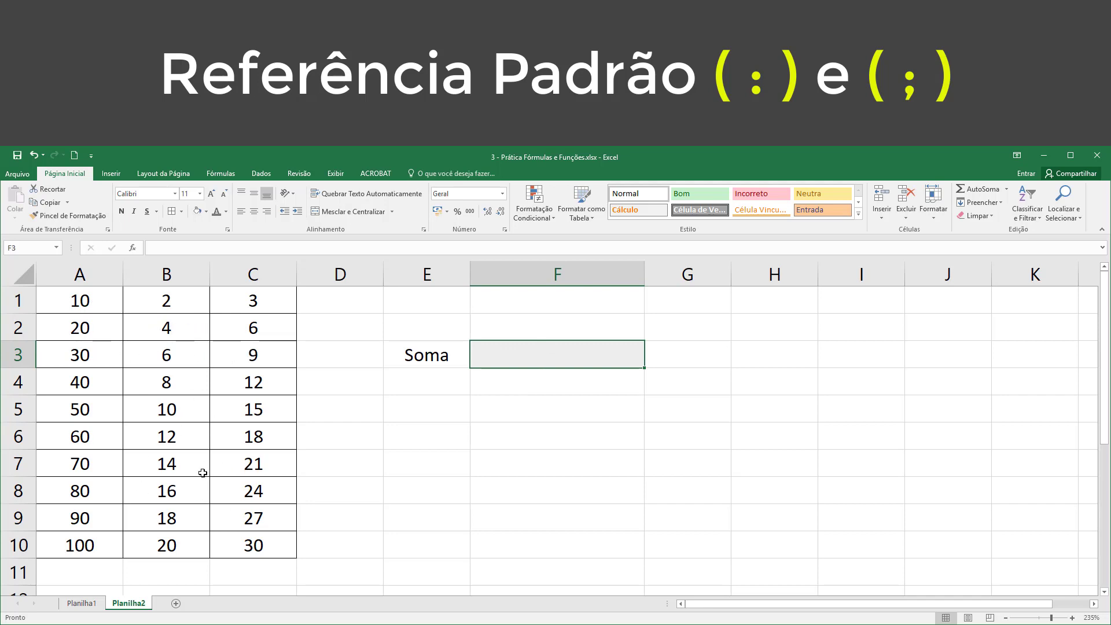
type("=soma")
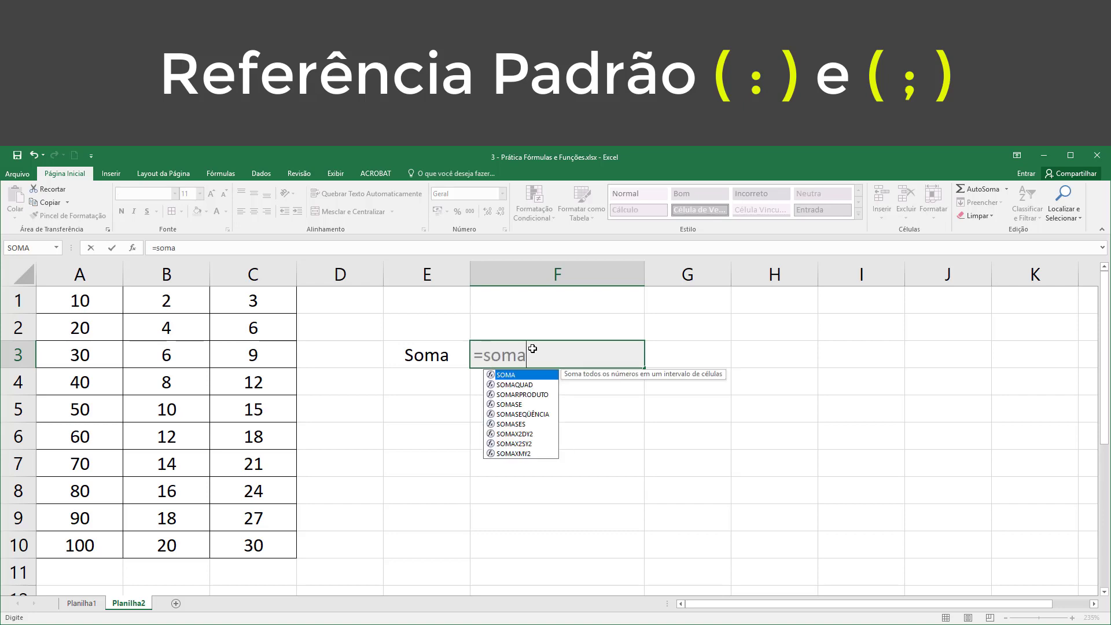
key("Tab")
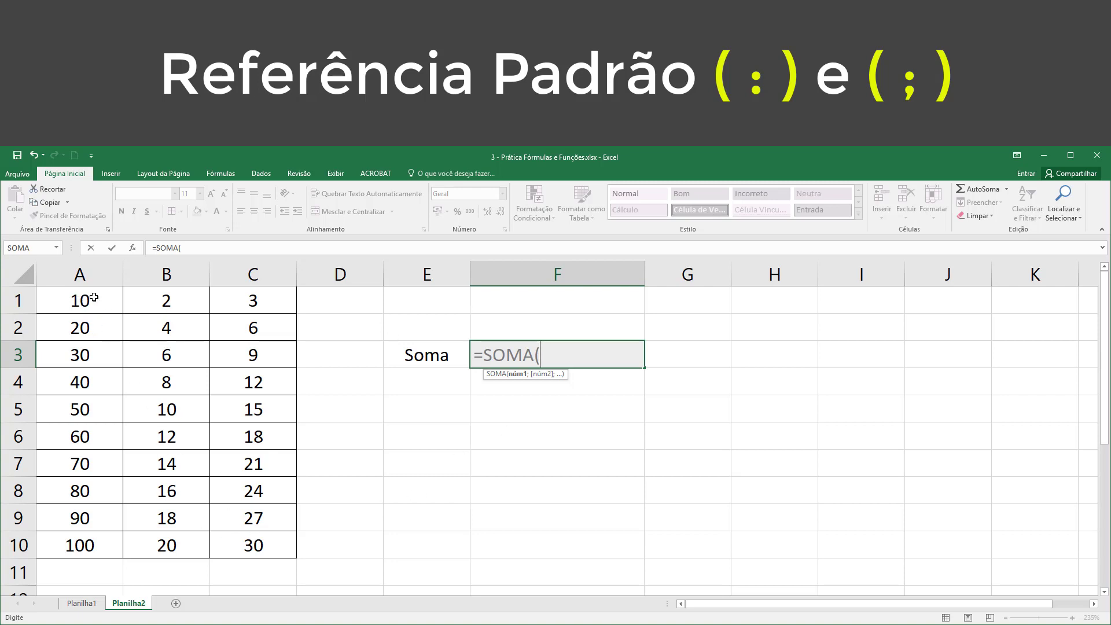
left_click_drag(93, 297, 239, 551)
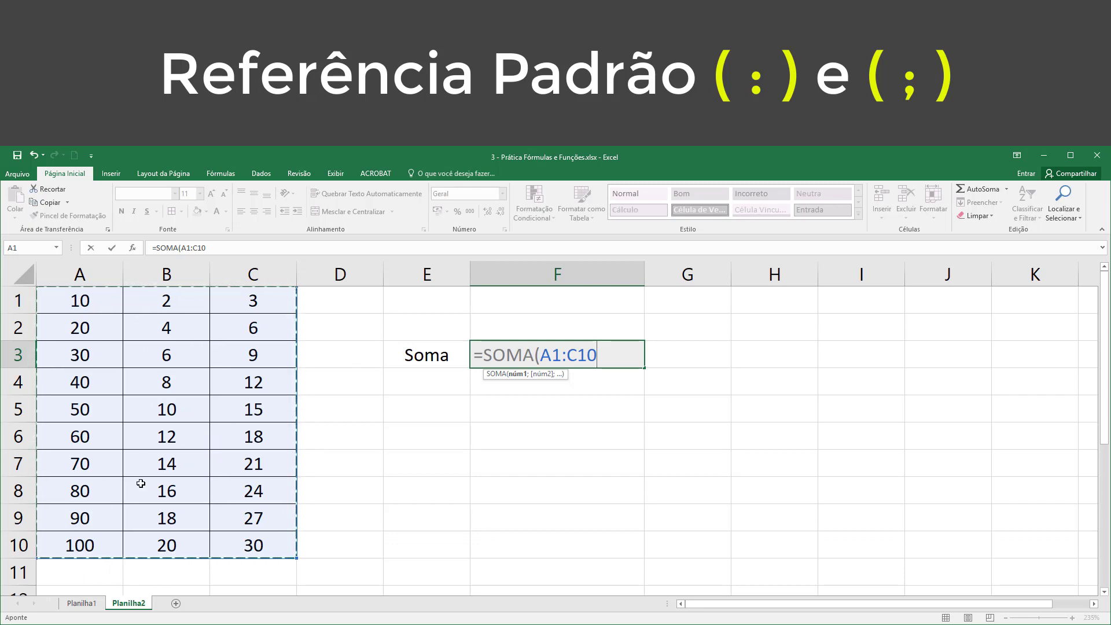
left_click(607, 352)
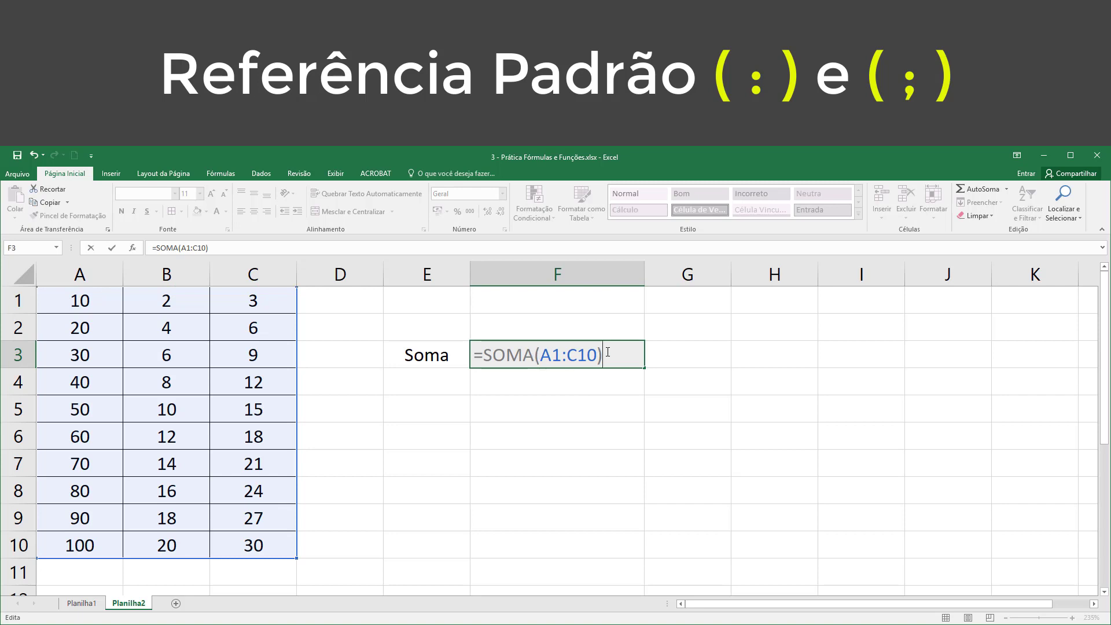
key("Return")
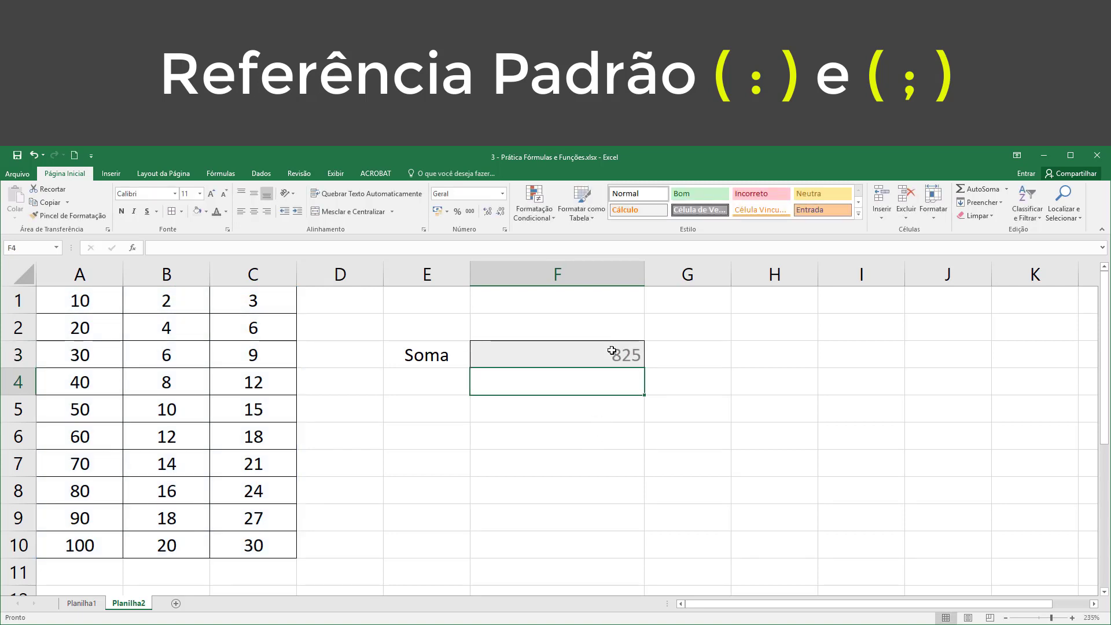
Step: Replace the range in the Soma cell F3 with the entire column A, giving =SOMA(A:A)
left_click(612, 350)
double_click(612, 350)
double_click(547, 355)
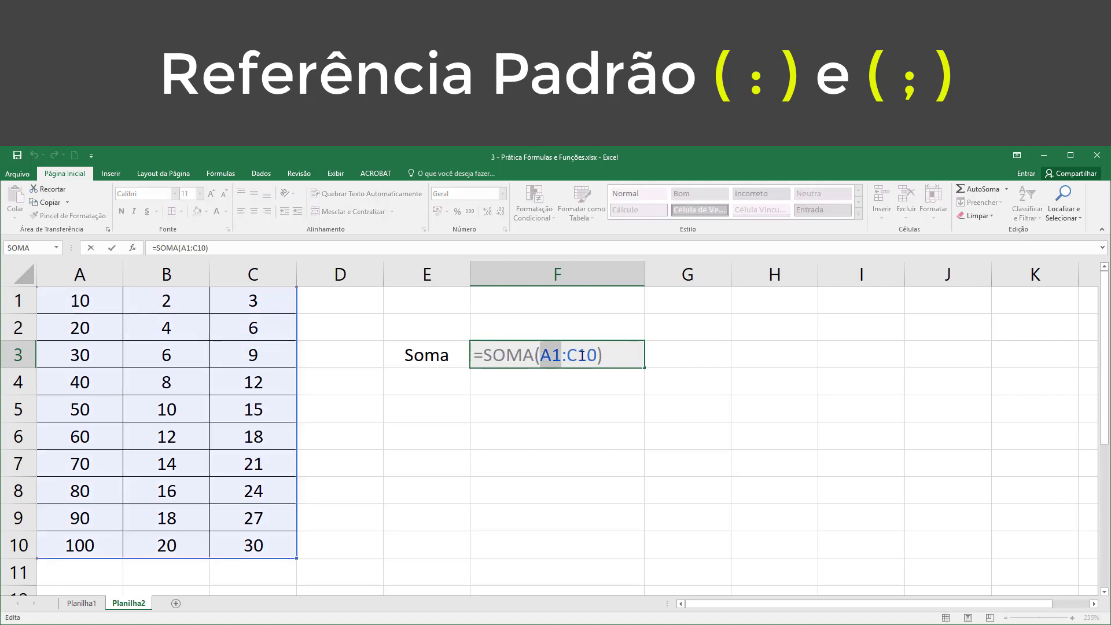
left_click_drag(574, 354, 613, 356)
key("BackSpace")
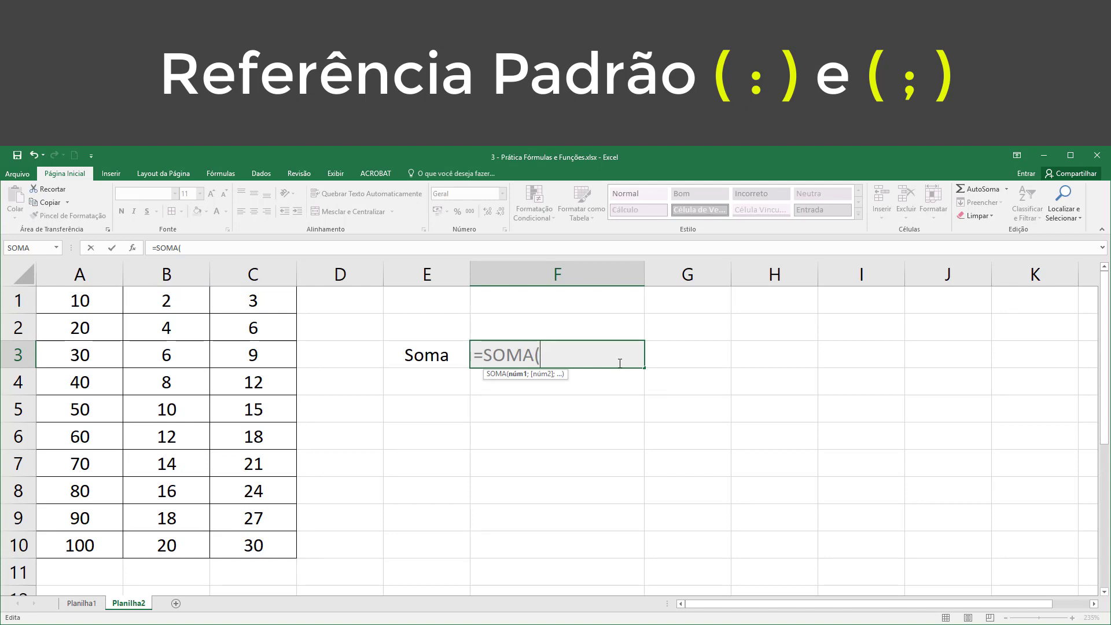
left_click(83, 274)
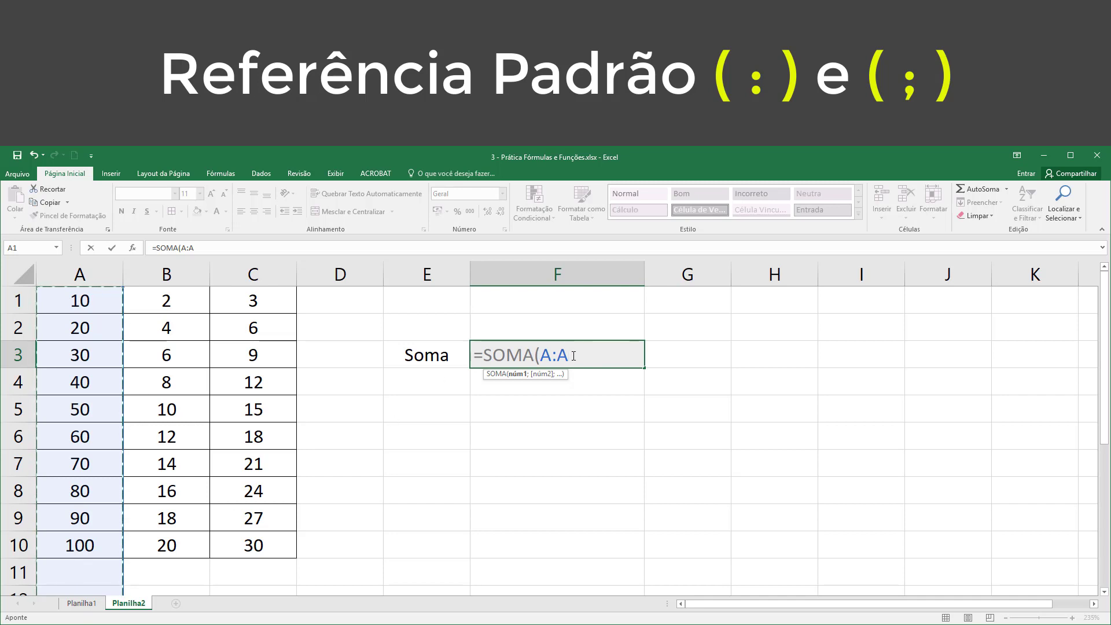
key("Return")
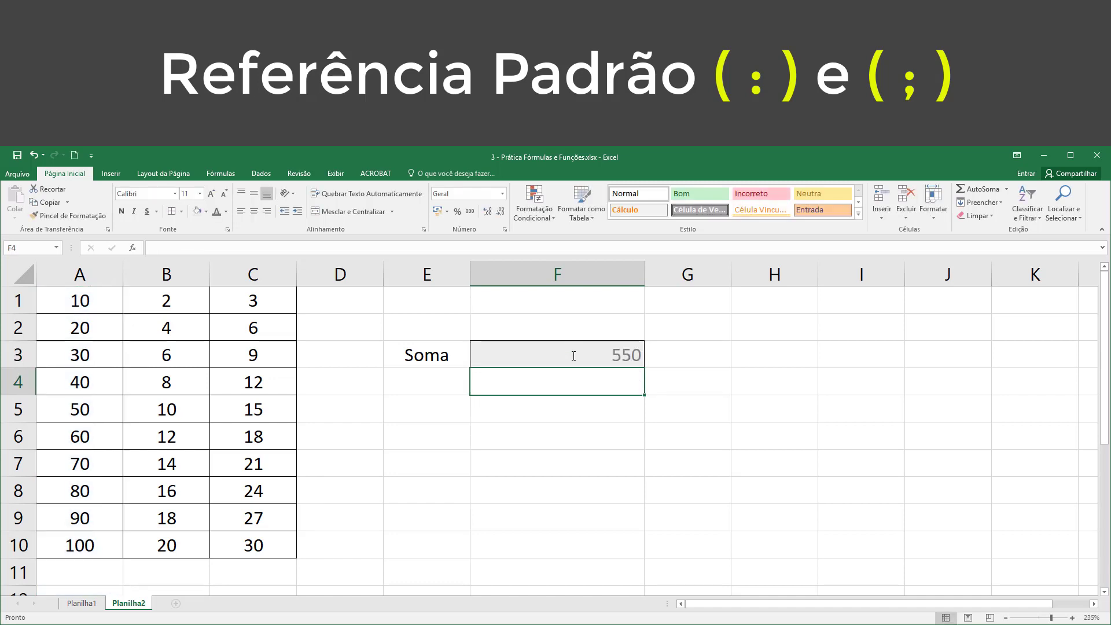
Step: Change the Soma formula in F3 to add the entire columns A and B with =SOMA(A:B), and reselect F3
left_click(585, 354)
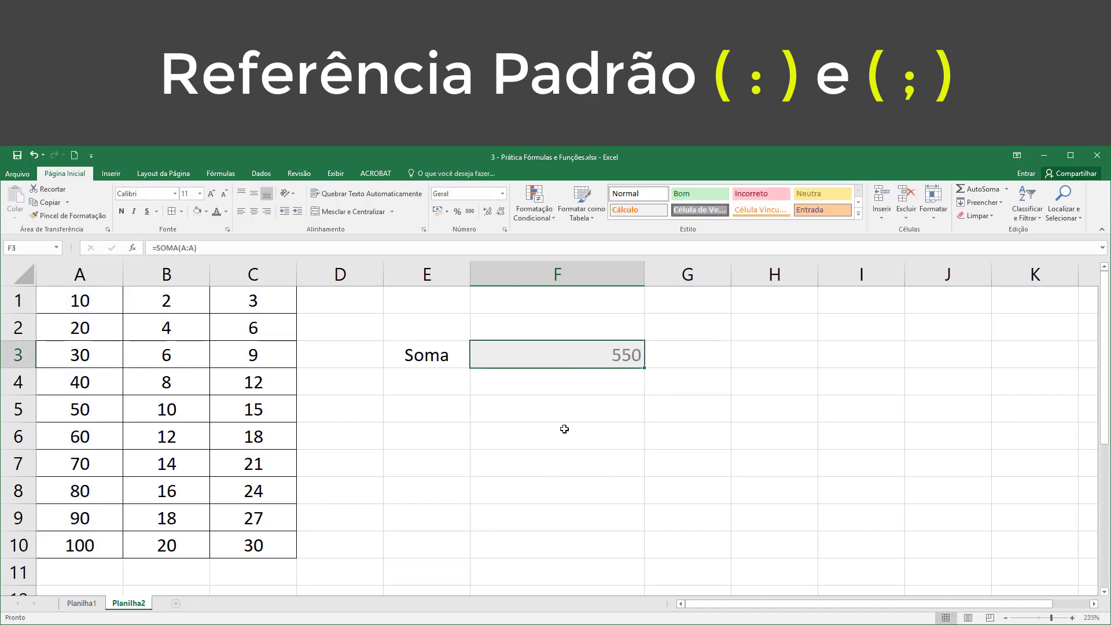
double_click(567, 349)
left_click_drag(583, 356, 592, 356)
key("BackSpace")
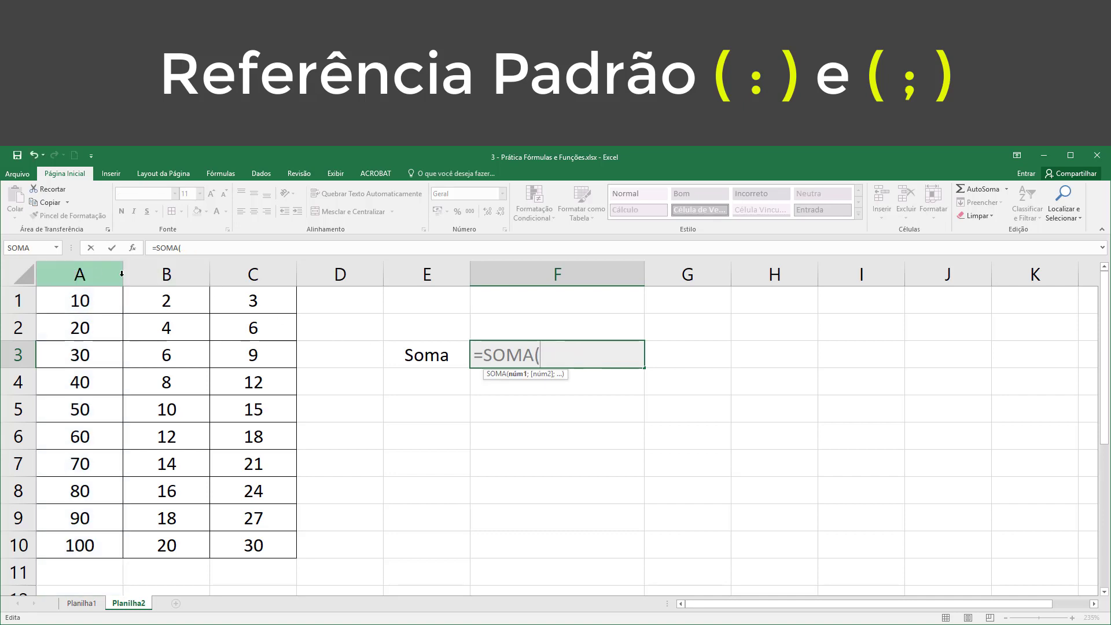
left_click_drag(101, 269, 166, 275)
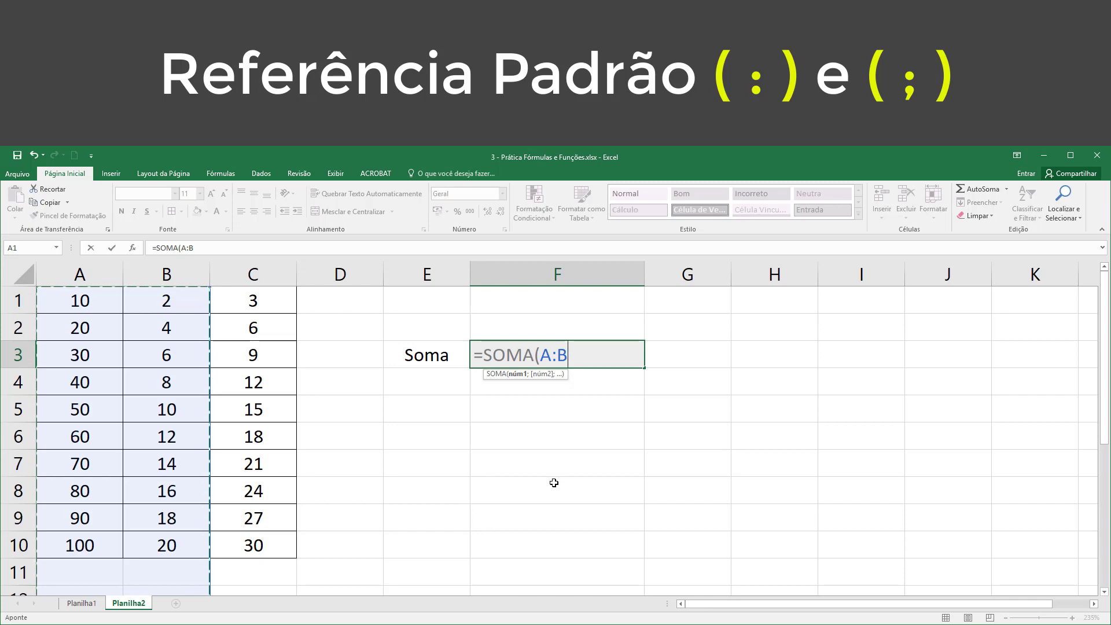
type(")")
key("Return")
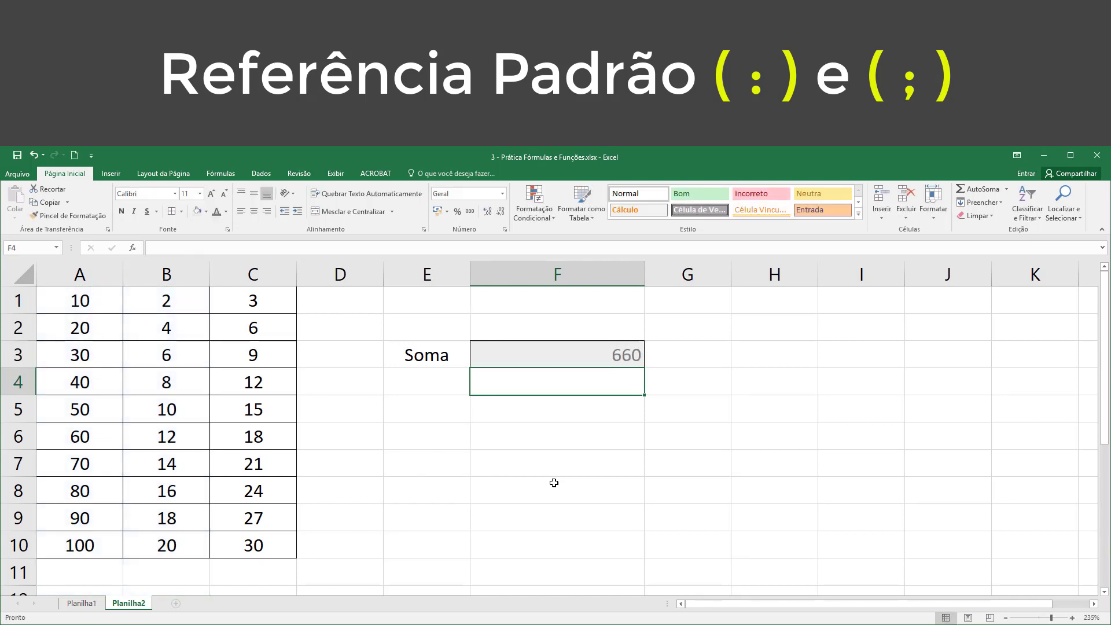
left_click(597, 357)
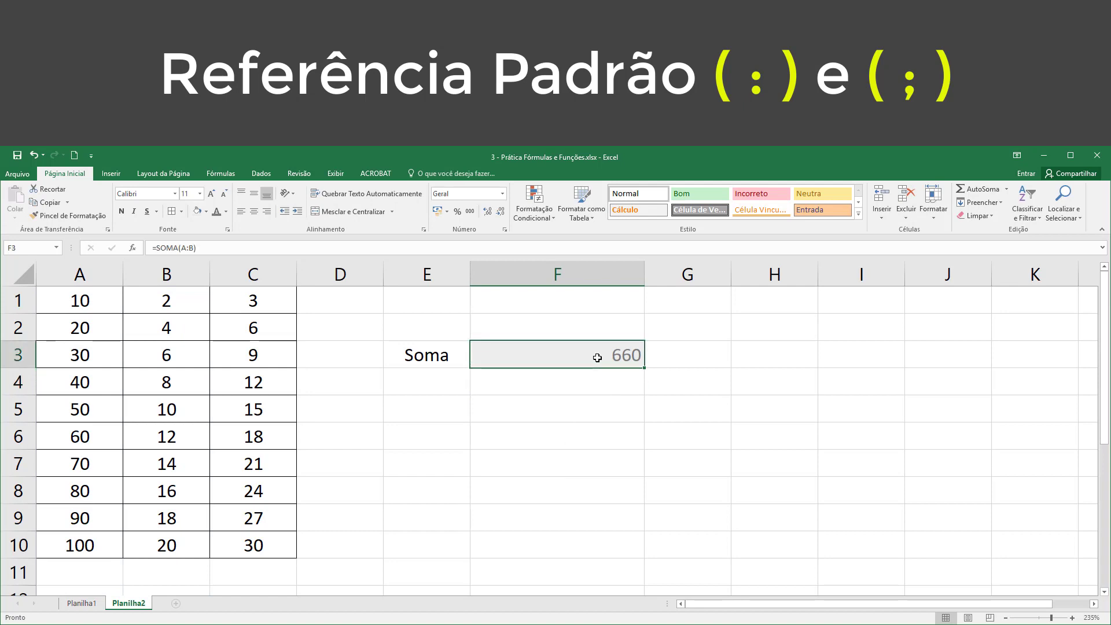
Step: Replace the SOMA reference in F3 with the entire columns A through C, using A:C
double_click(597, 357)
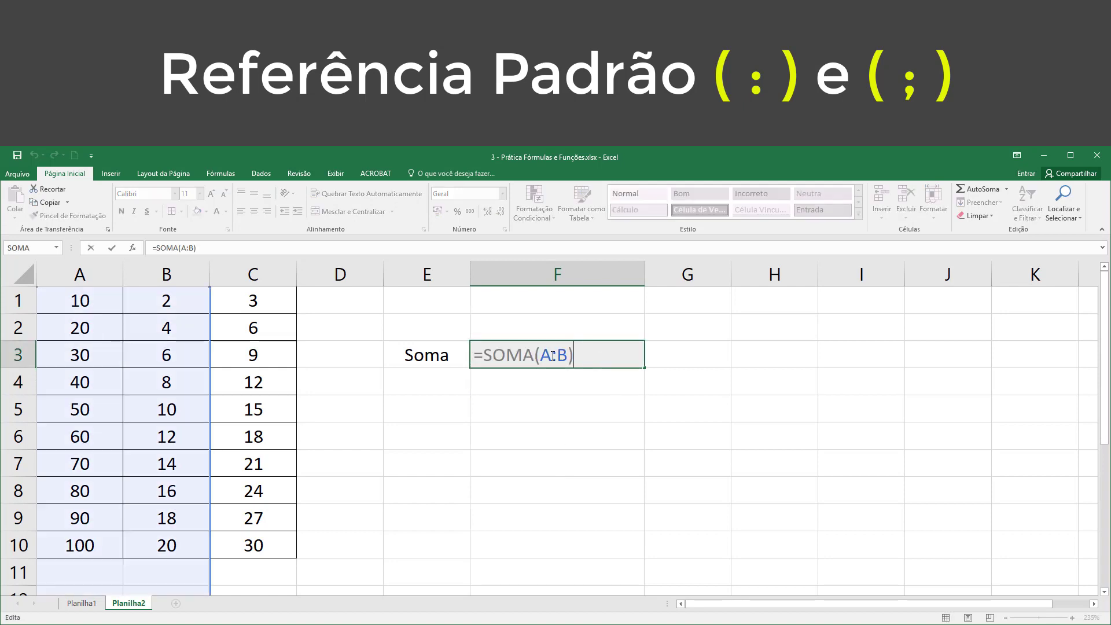
left_click_drag(539, 354, 571, 354)
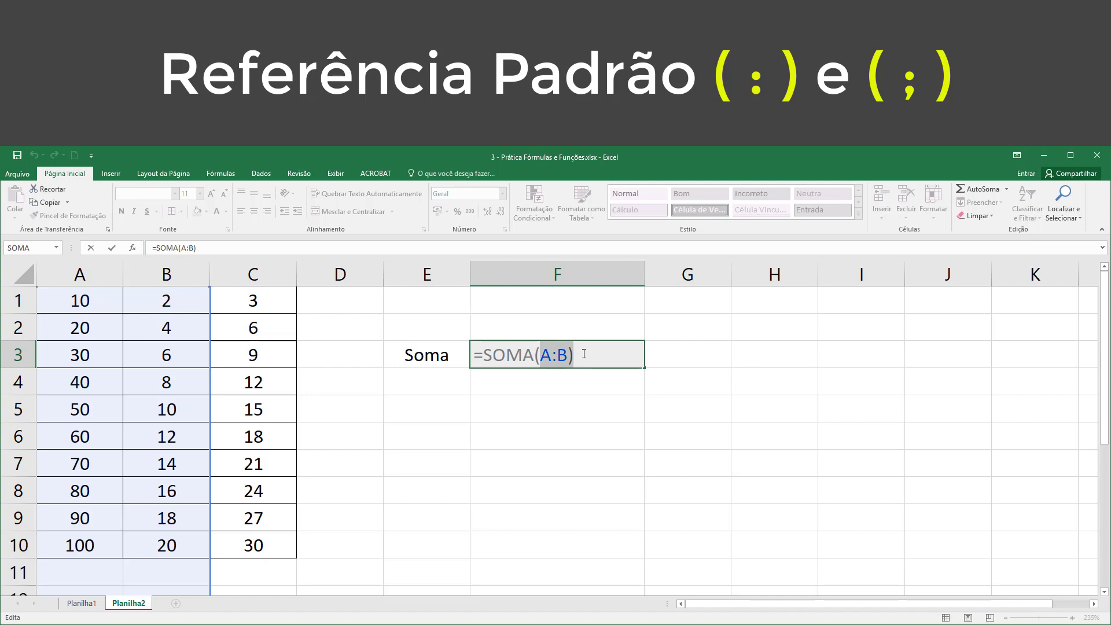
key("BackSpace")
left_click_drag(80, 275, 260, 276)
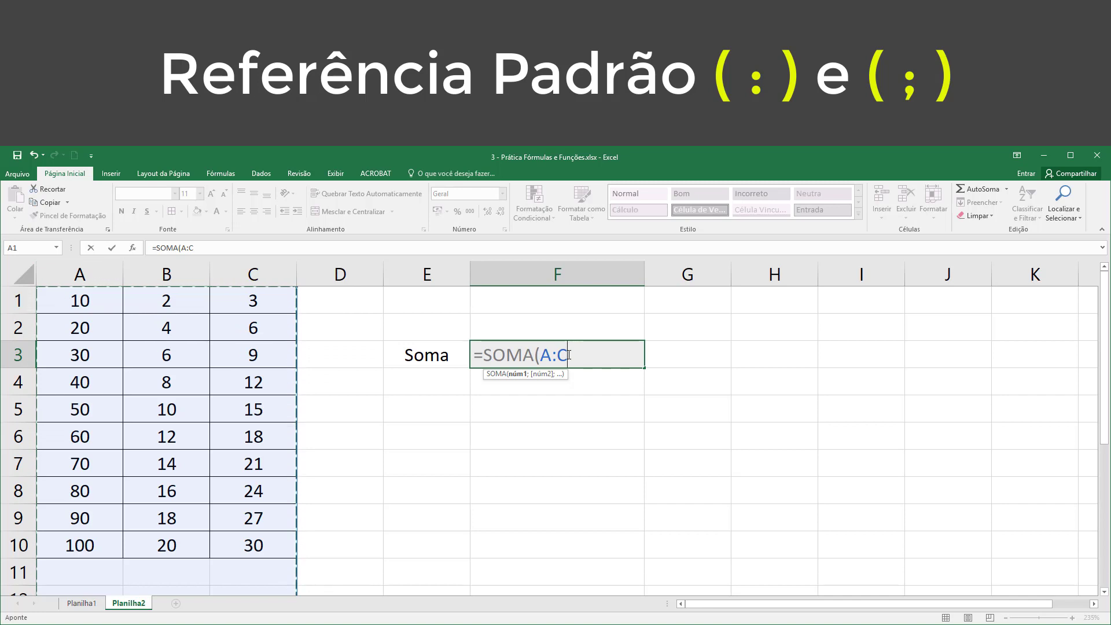
Step: Change the Soma formula in F3 to add all of row 1 with =SOMA(1:1), and check the row's cells B1 and C1
left_click_drag(543, 355, 573, 354)
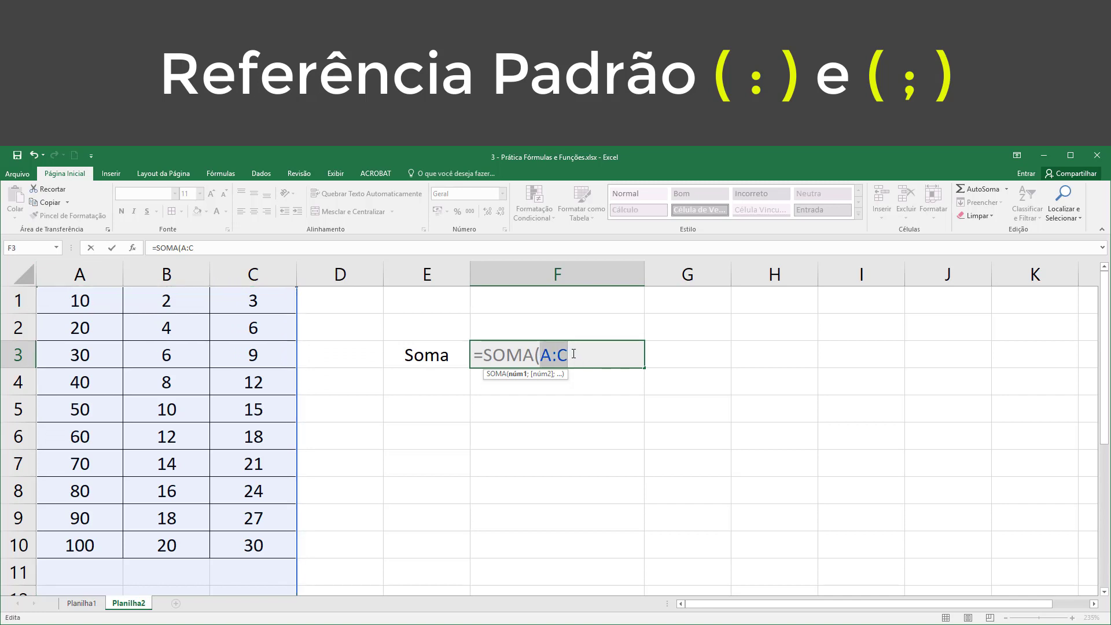
key("BackSpace")
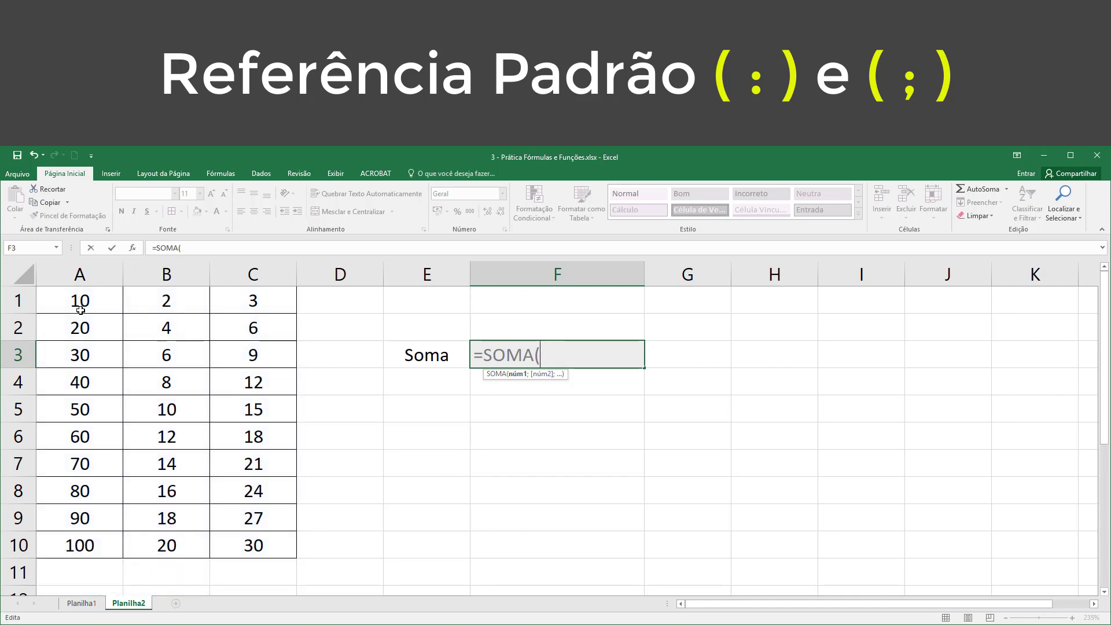
left_click(22, 301)
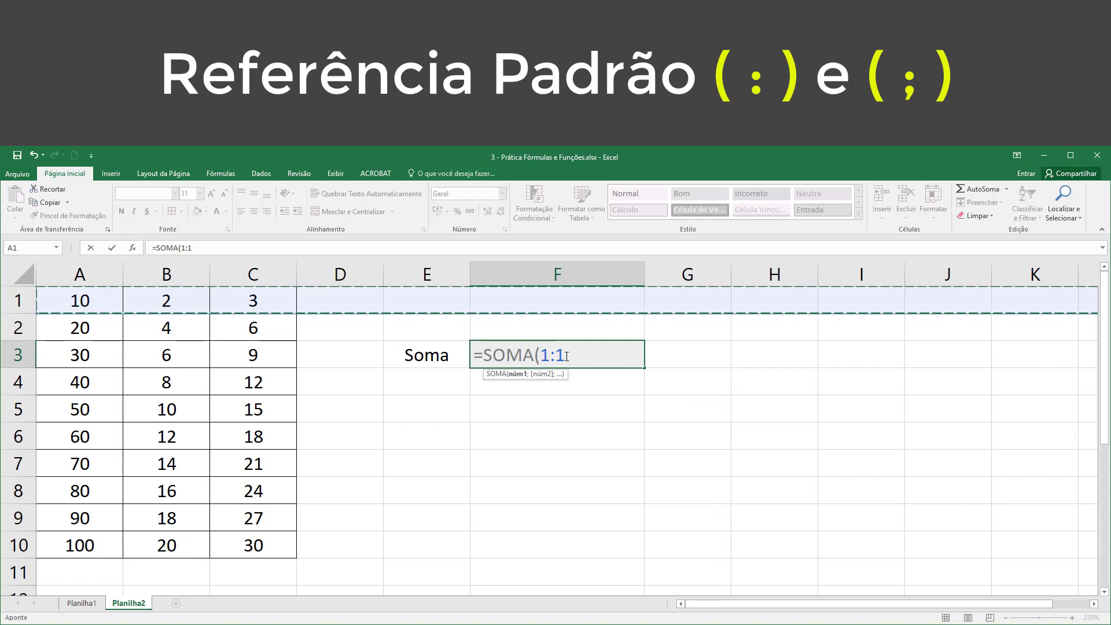
key("Return")
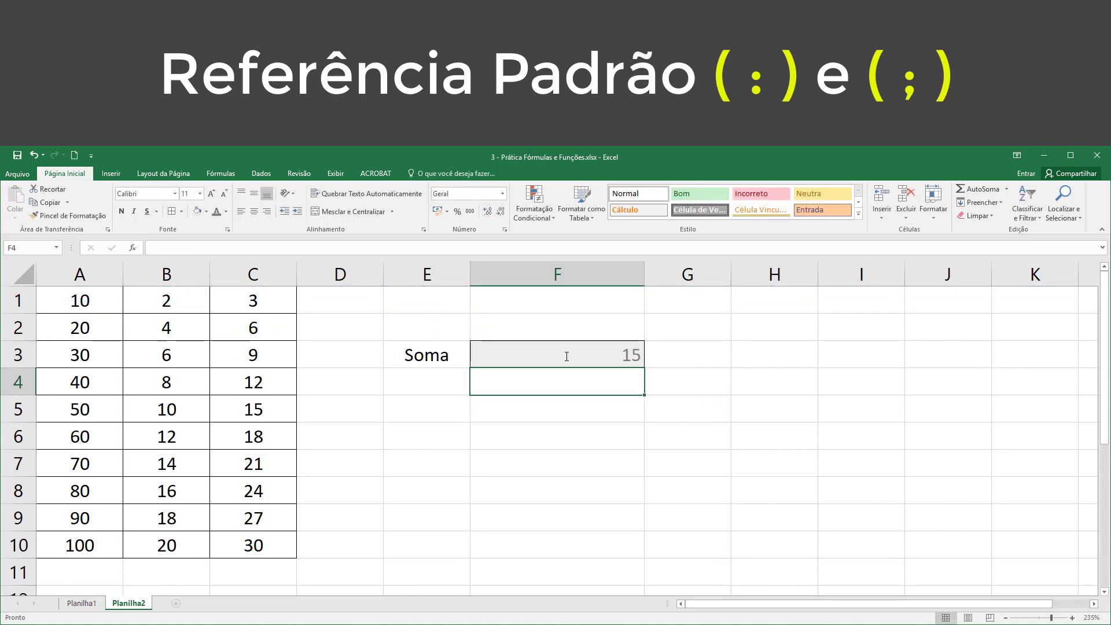
left_click(560, 355)
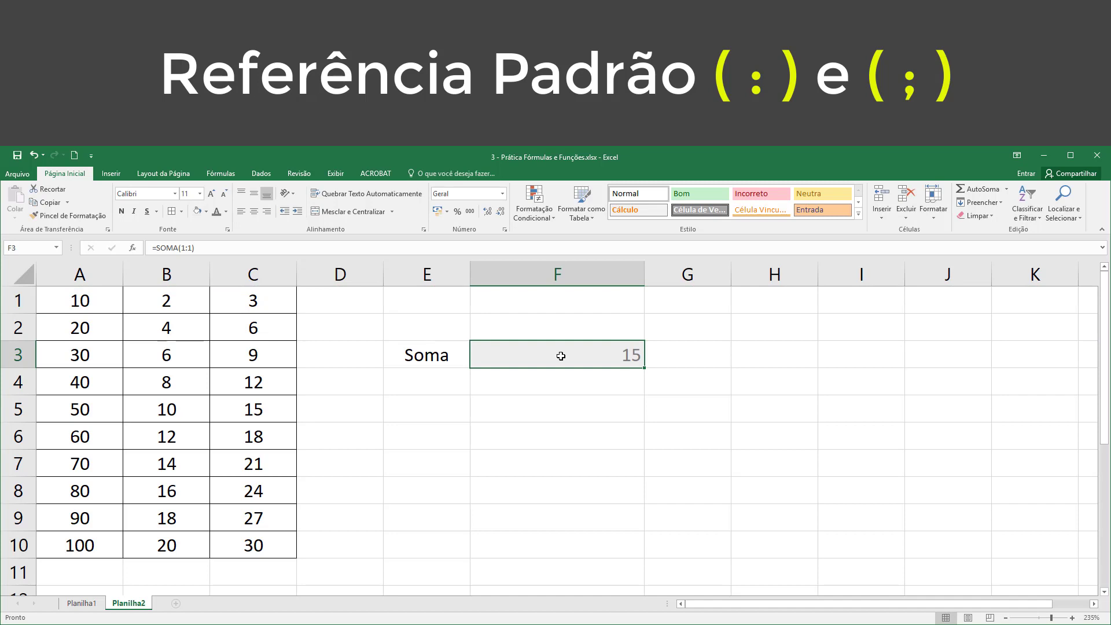
left_click(156, 301)
left_click(257, 300)
left_click(562, 358)
Step: Extend the Soma formula in F3 to the entire rows 1 and 2 with =SOMA(1:2), and reselect F3
double_click(550, 354)
left_click_drag(540, 353, 583, 352)
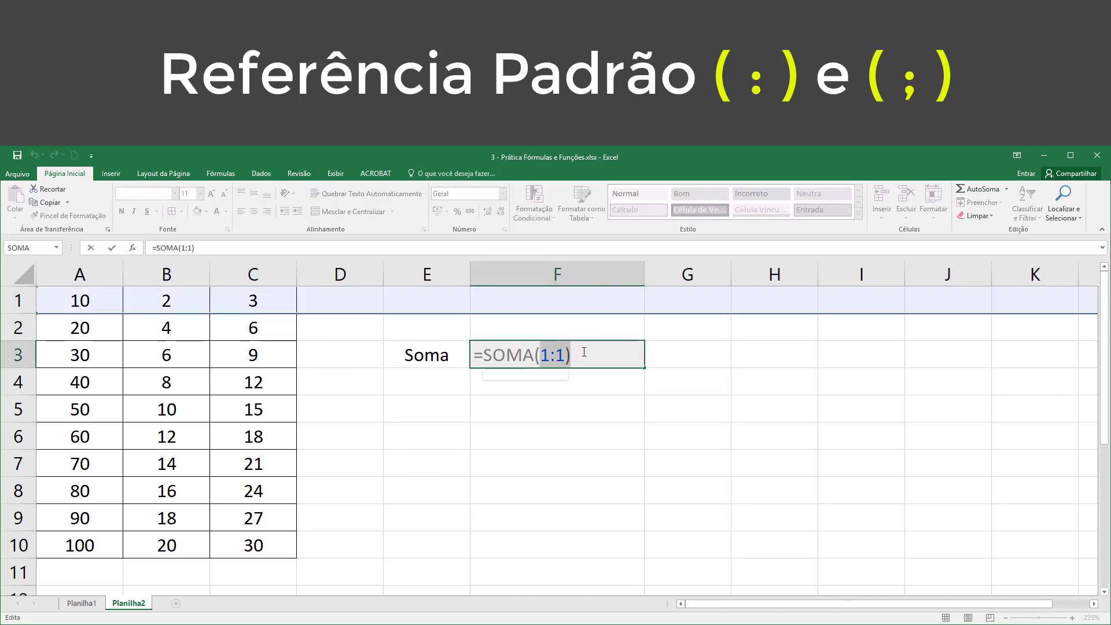
key("BackSpace")
left_click(24, 310)
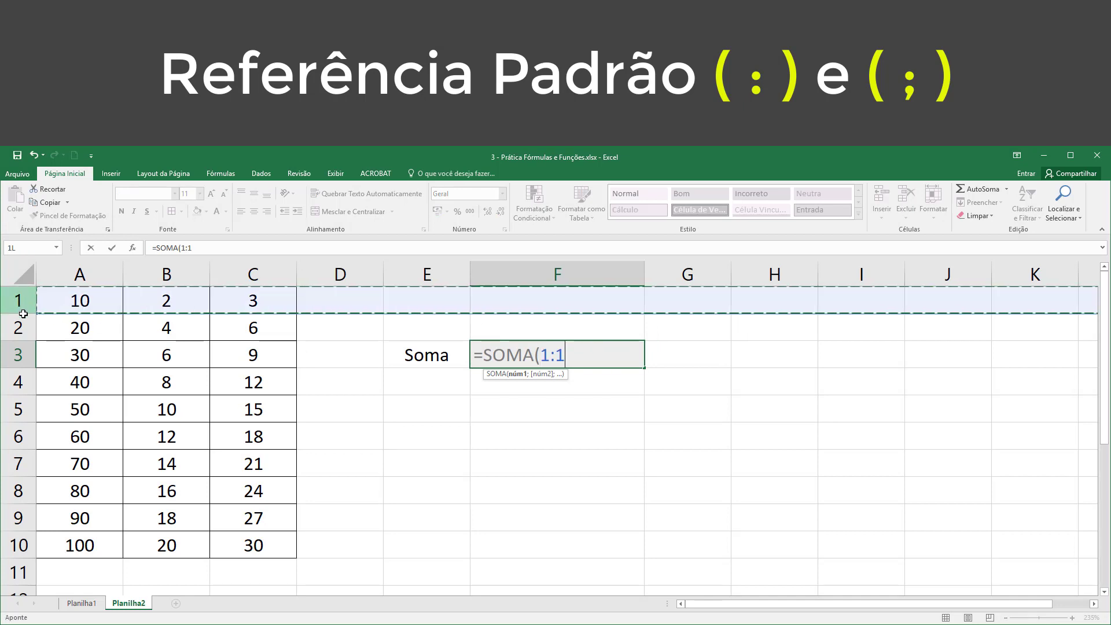
left_click_drag(23, 310, 23, 324)
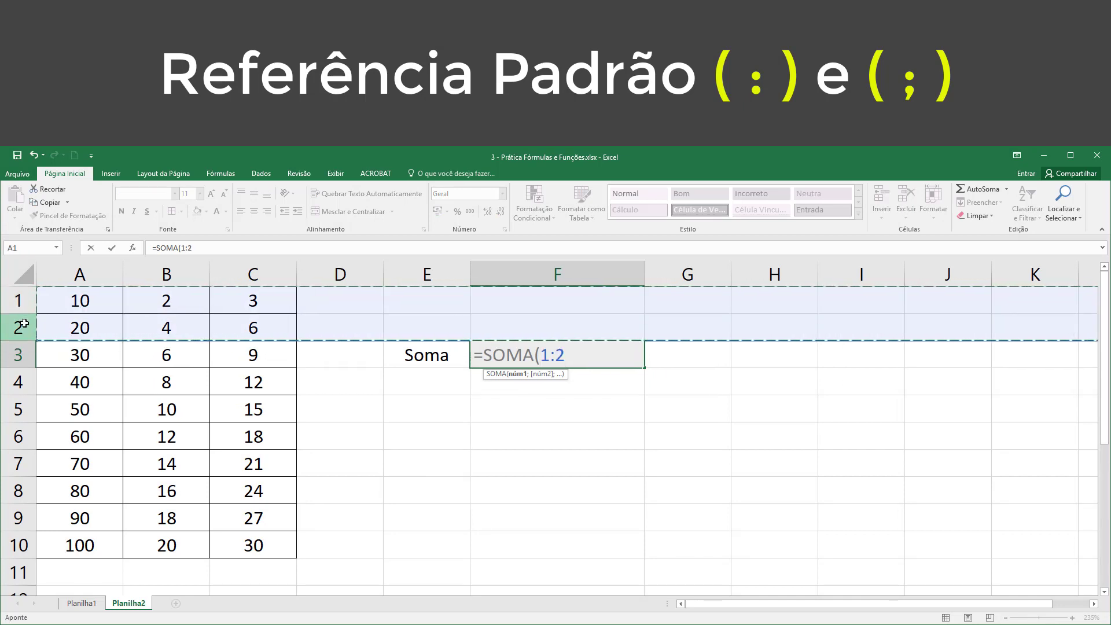
type(")")
key("Return")
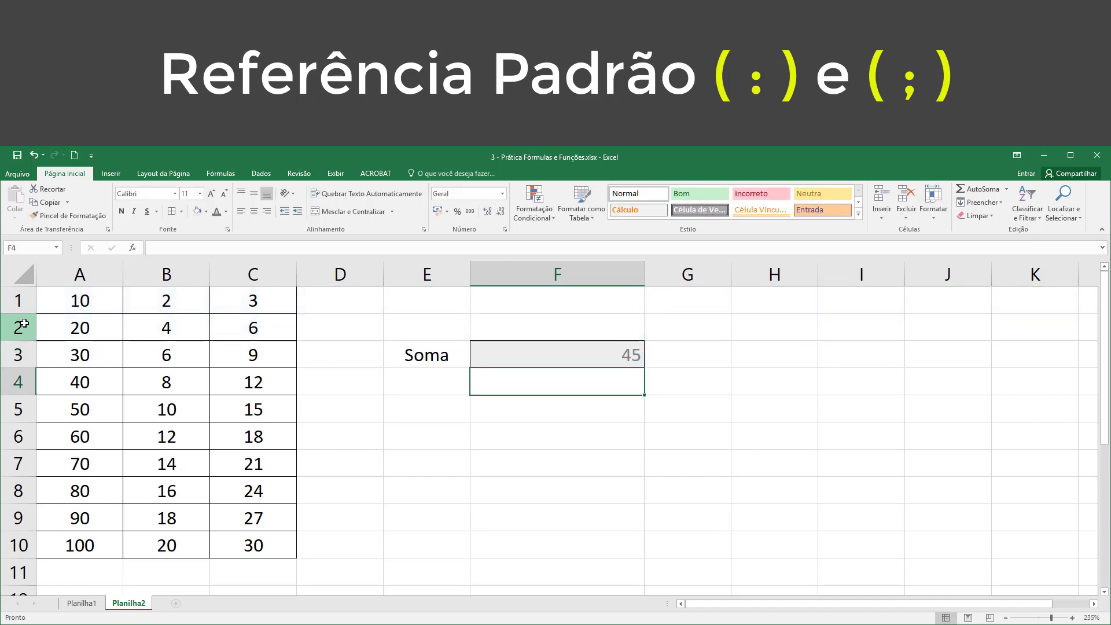
left_click(564, 349)
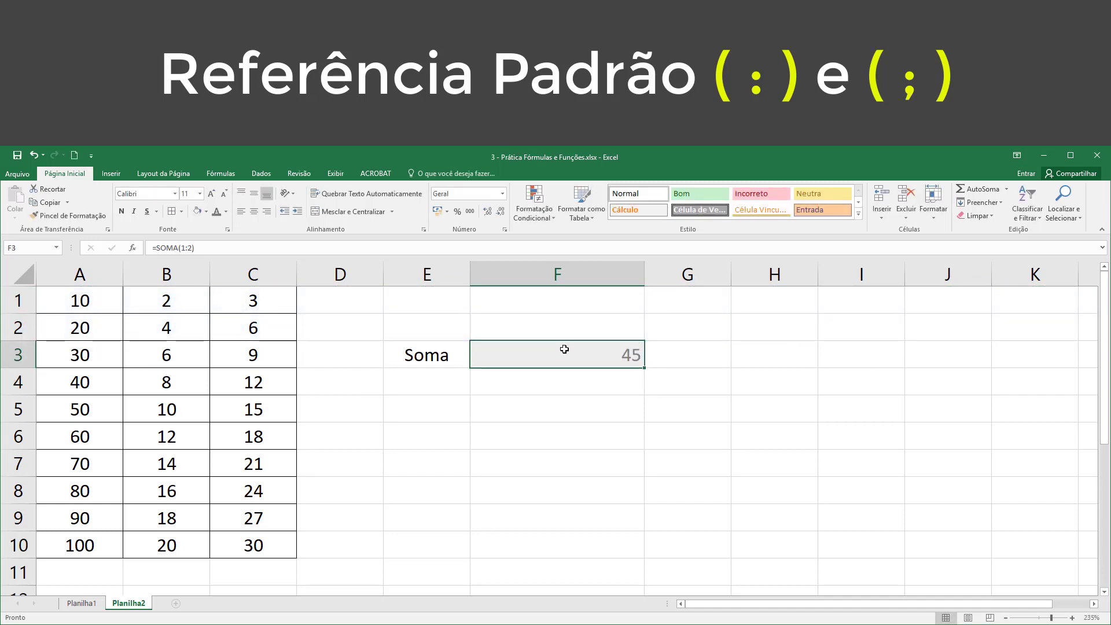
Step: Try to add the entire rows 1 through 3 in F3 with =SOMA(1:3), and dismiss the circular reference warning
double_click(571, 351)
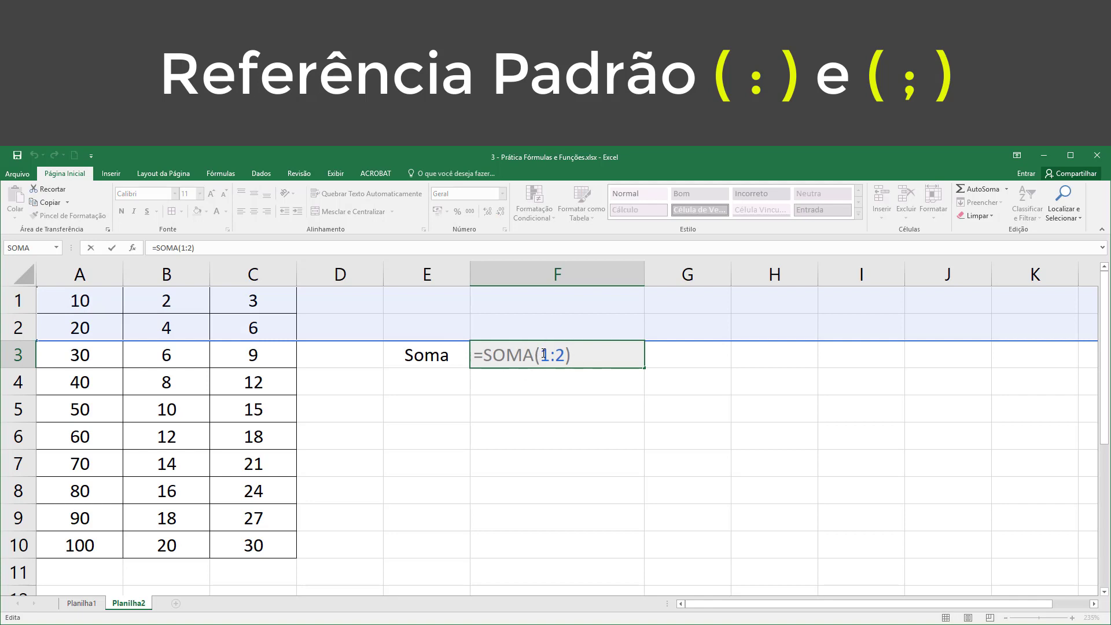
left_click_drag(540, 355, 567, 355)
key("BackSpace")
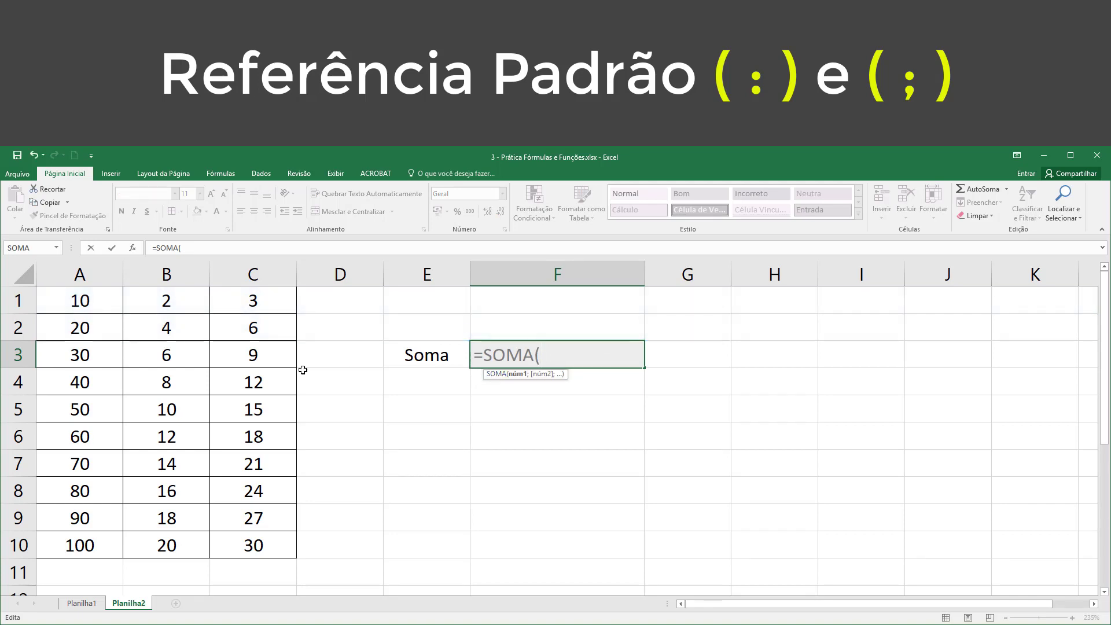
left_click_drag(18, 300, 18, 355)
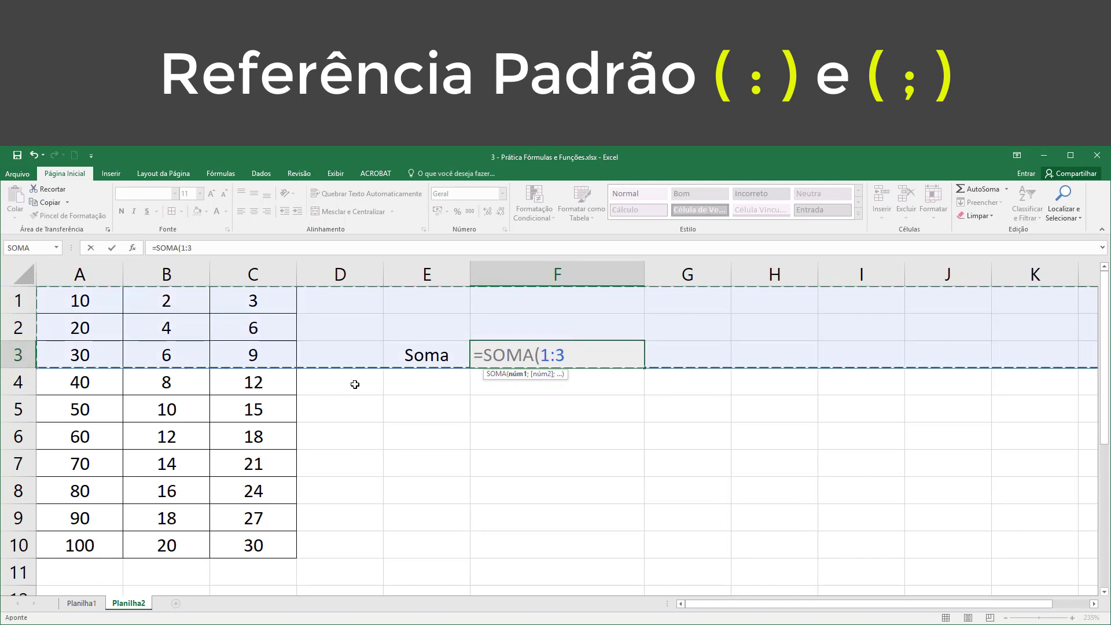
type(")")
key("Return")
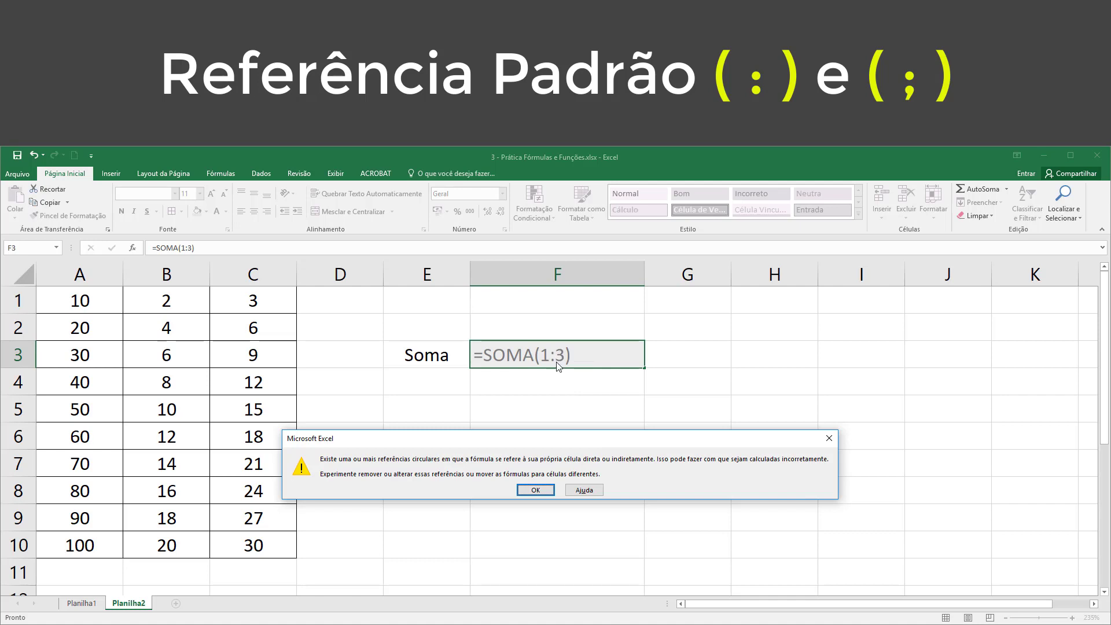
left_click(535, 490)
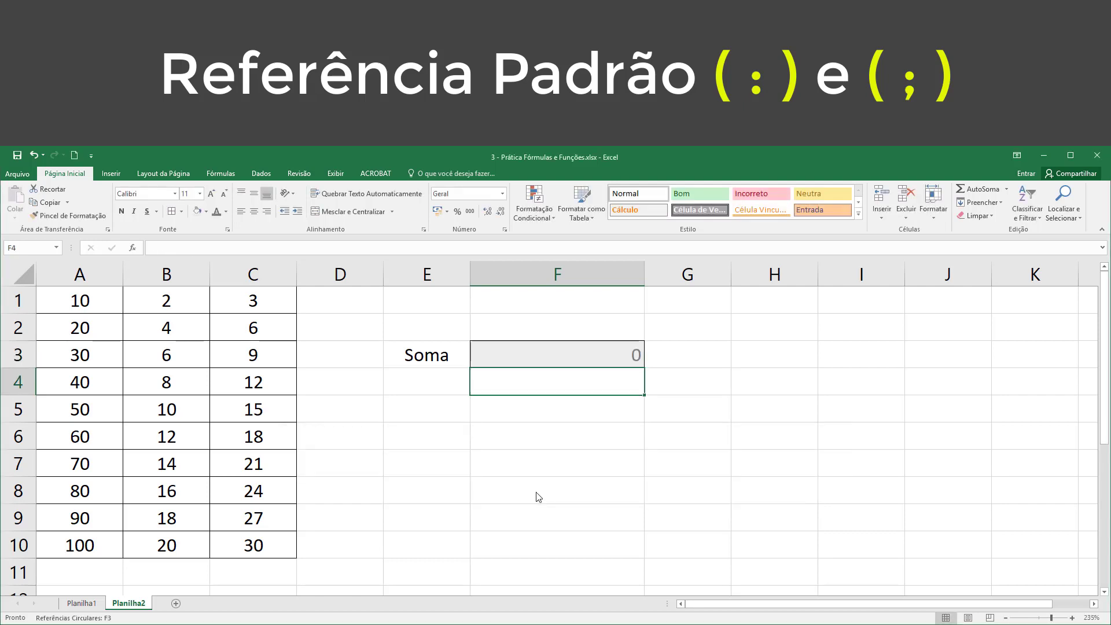
Step: Correct the last row of the reference in F3 to 2, giving =SOMA(1:2)
left_click(597, 354)
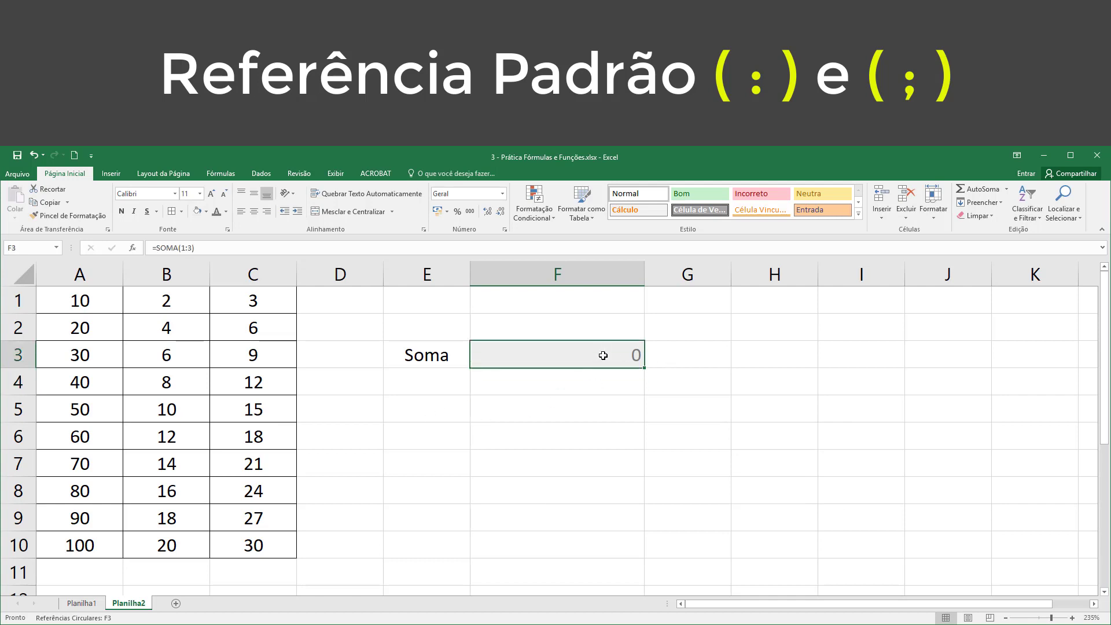
double_click(571, 358)
double_click(561, 354)
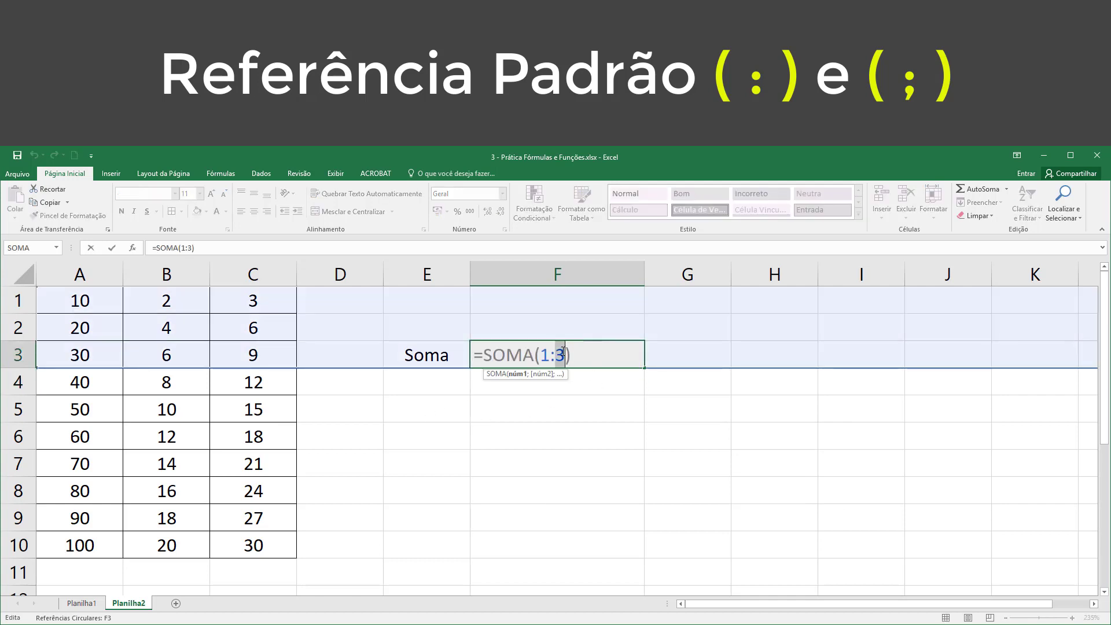
type("2")
key("Return")
Step: Change the Soma formula in F3 to add the first four cells of column C with =SOMA(C1:C4), and review its range reference
left_click(562, 350)
double_click(567, 350)
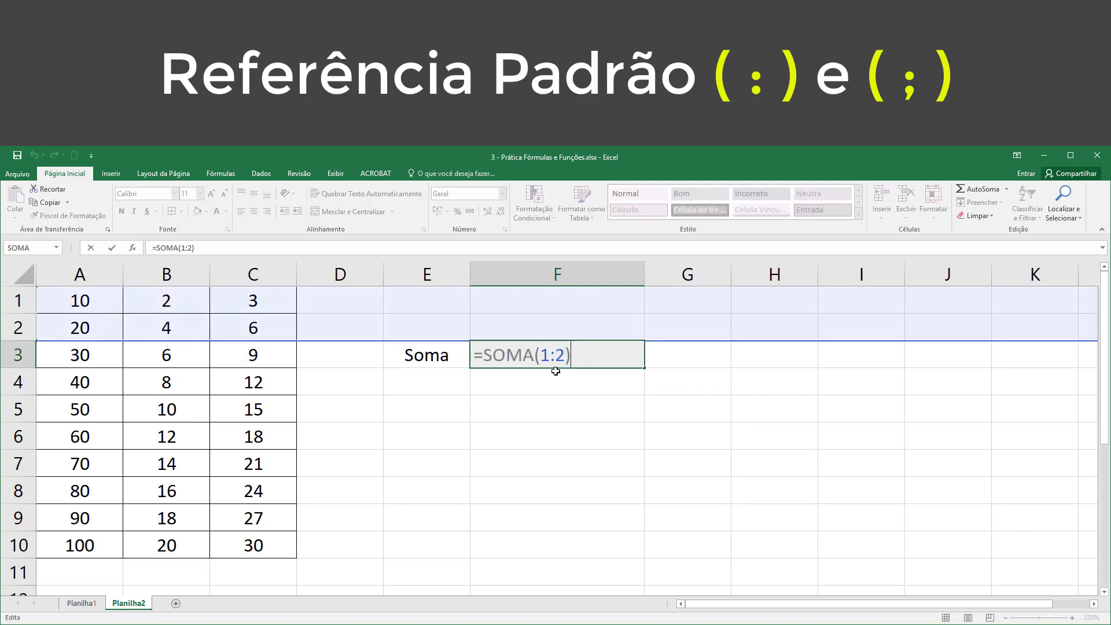
left_click_drag(540, 355, 578, 357)
key("Delete")
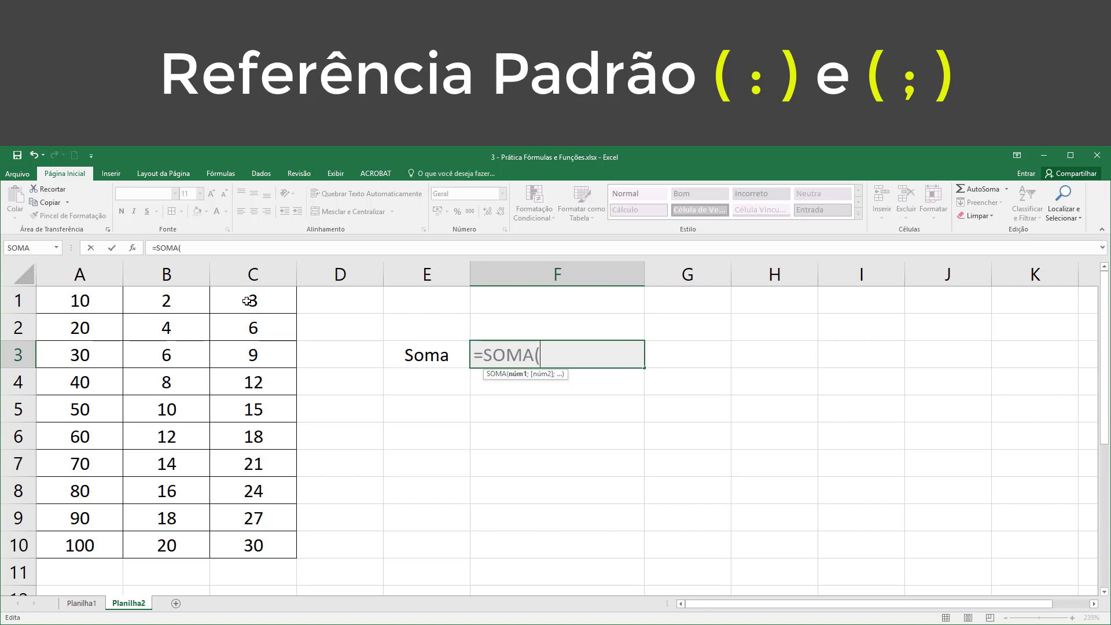
left_click_drag(247, 301, 248, 385)
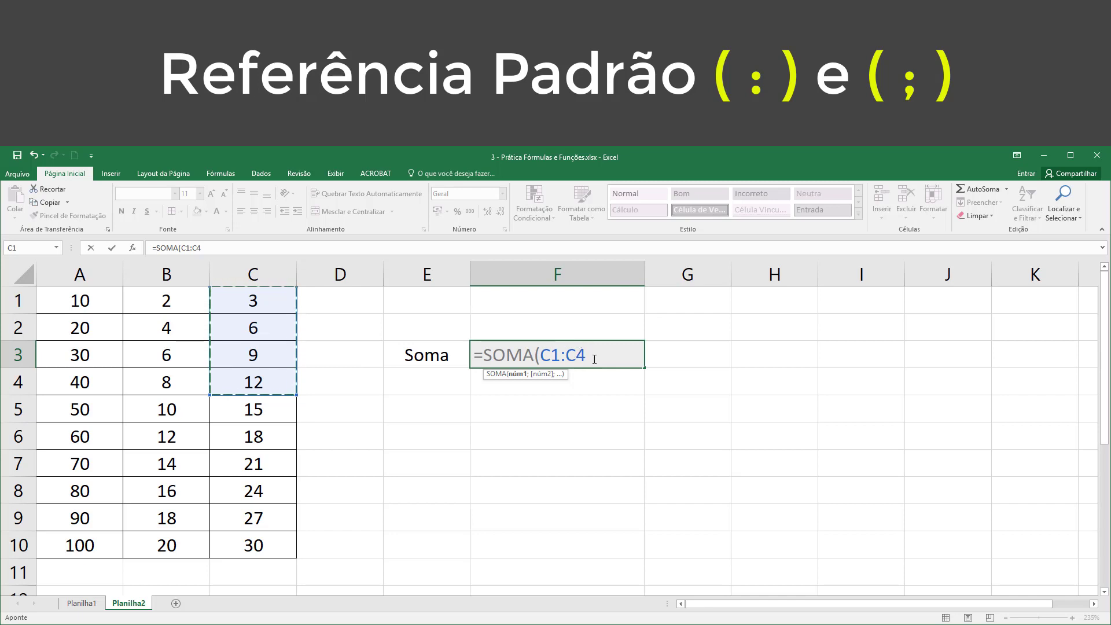
type(")")
key("Return")
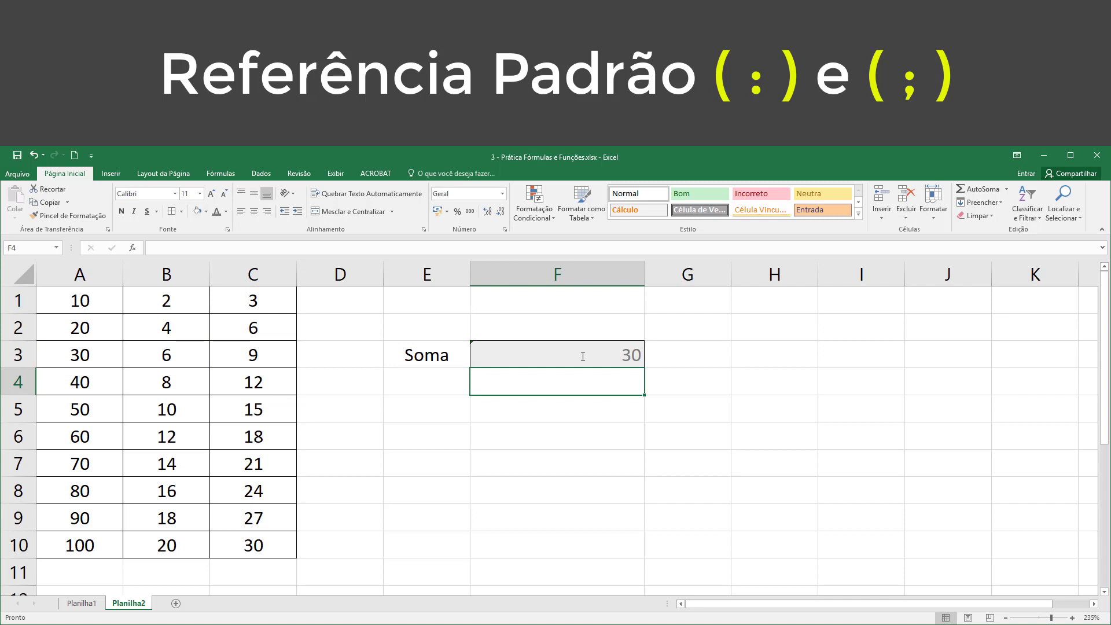
left_click(583, 356)
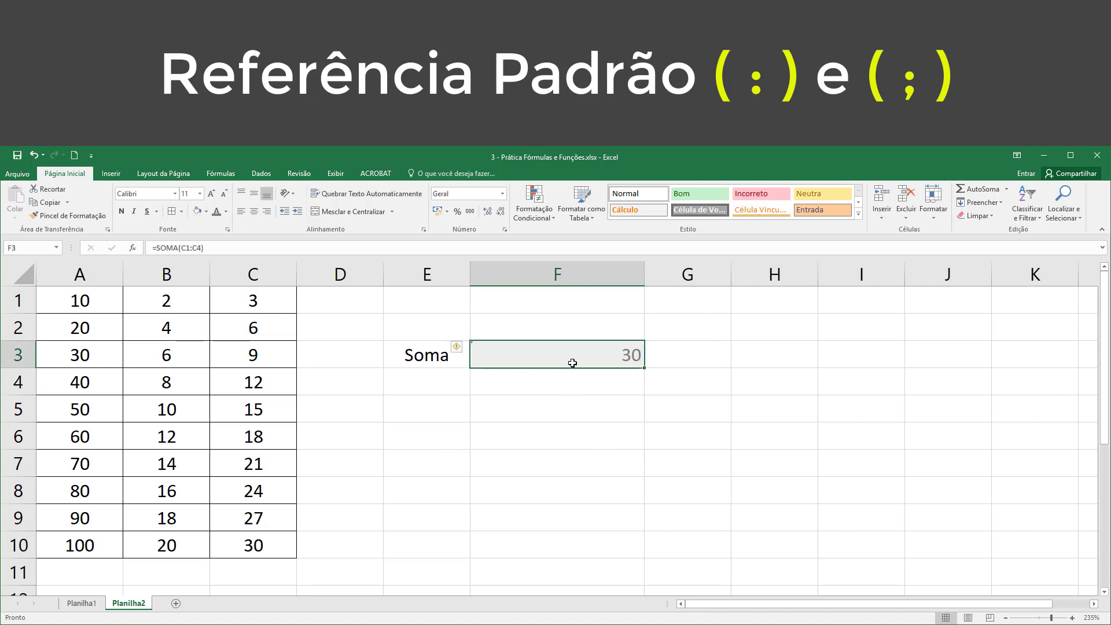
double_click(575, 355)
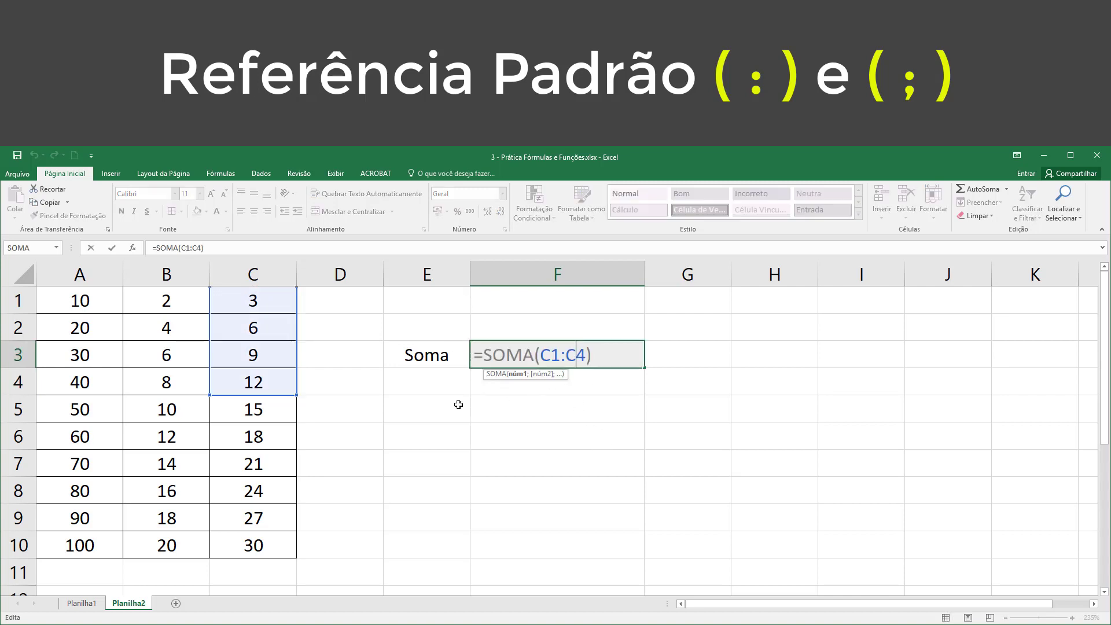
left_click(594, 355)
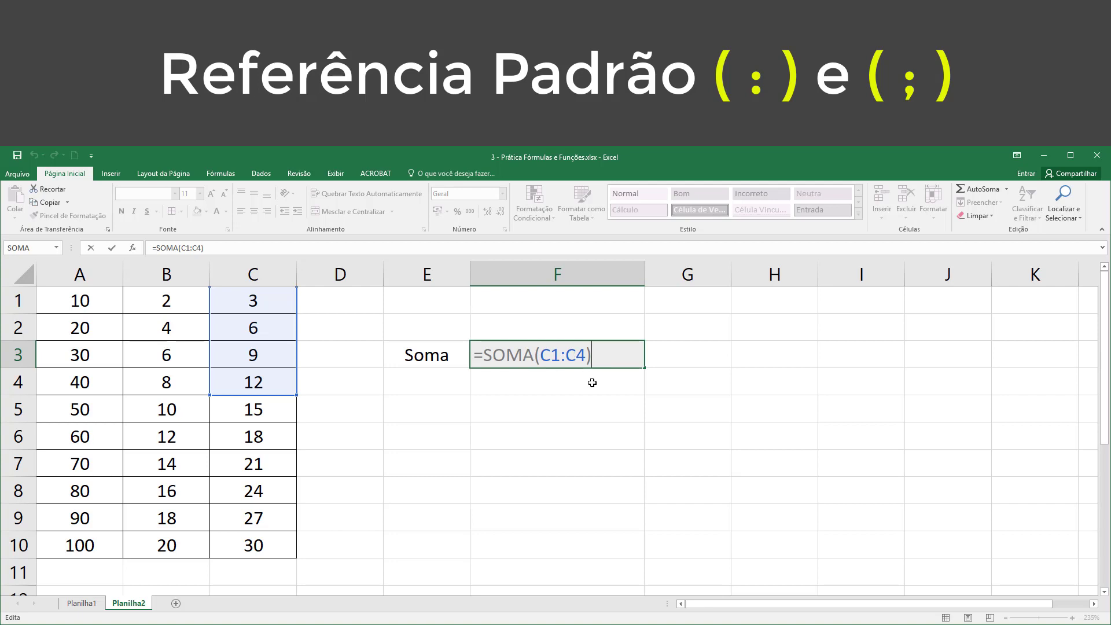
key("Return")
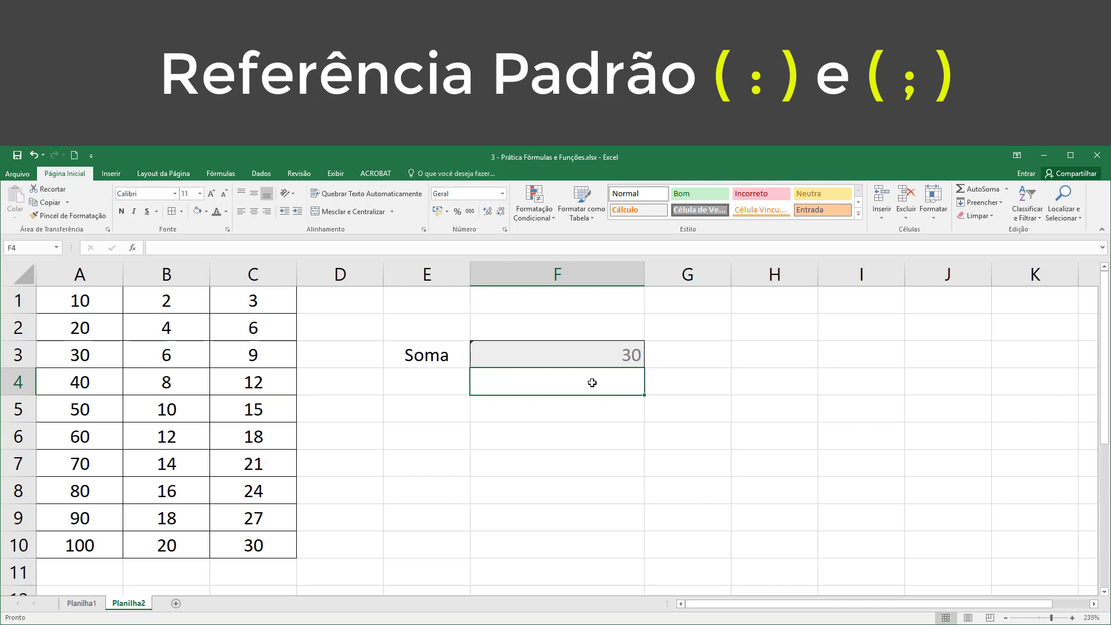
Step: Replace the reference in F3 with the separate entire columns A and C, using A:A;C:C inside SOMA
double_click(592, 354)
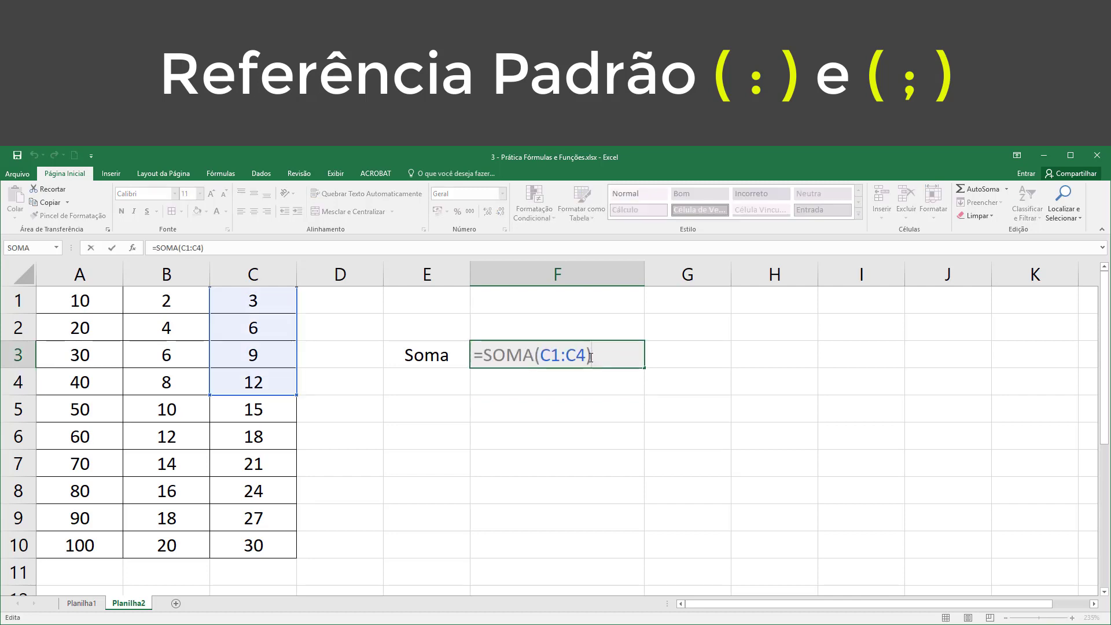
left_click_drag(545, 354, 586, 353)
key("BackSpace")
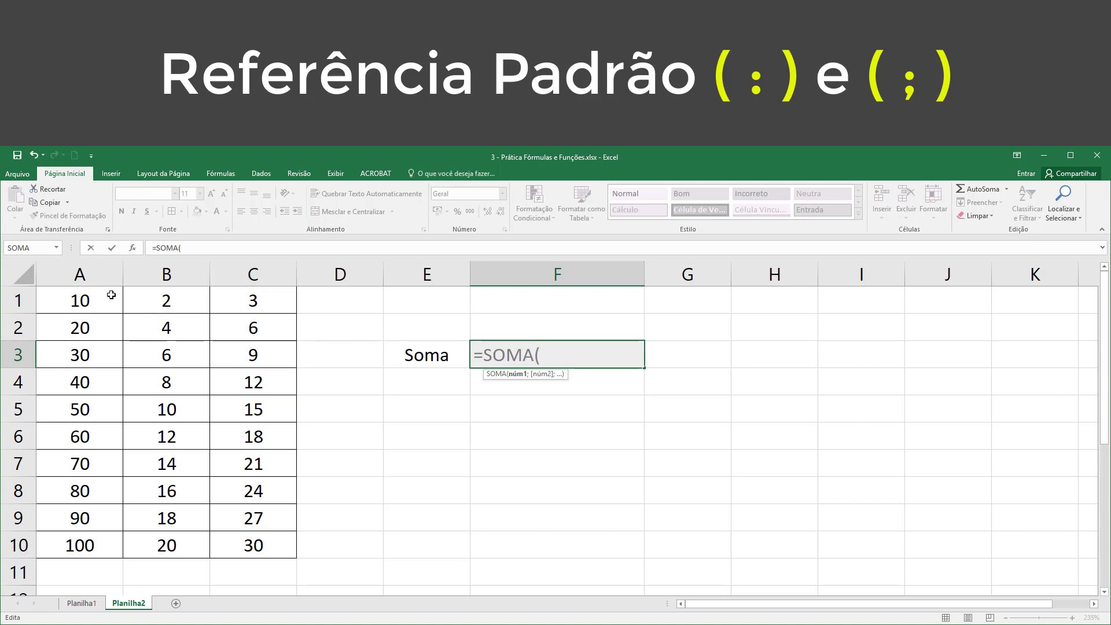
left_click(92, 273)
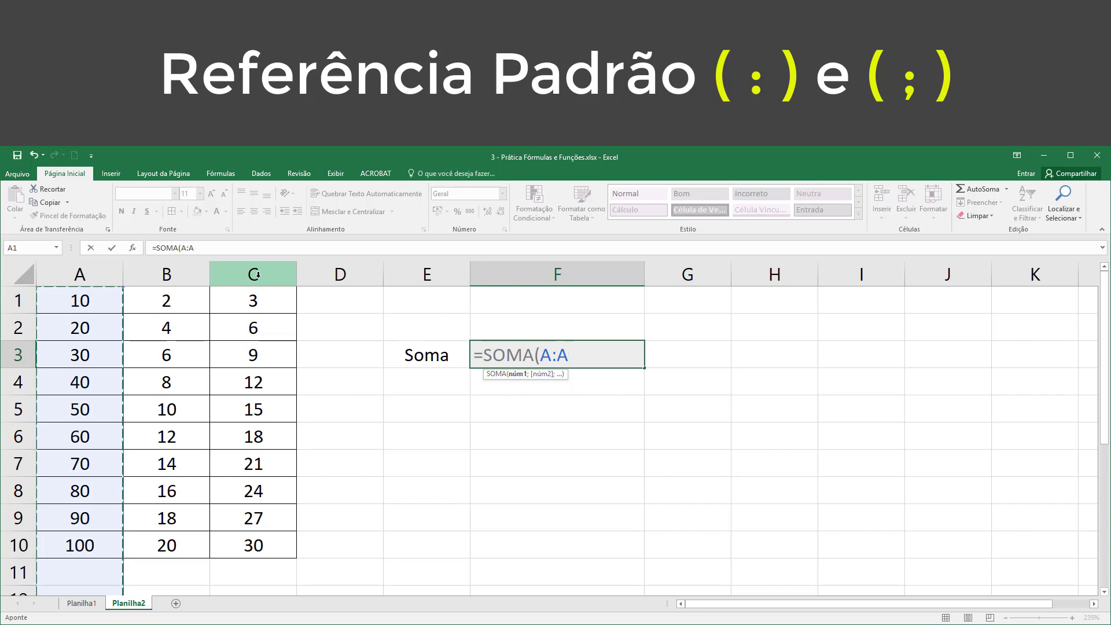
left_click(257, 275, "ctrl")
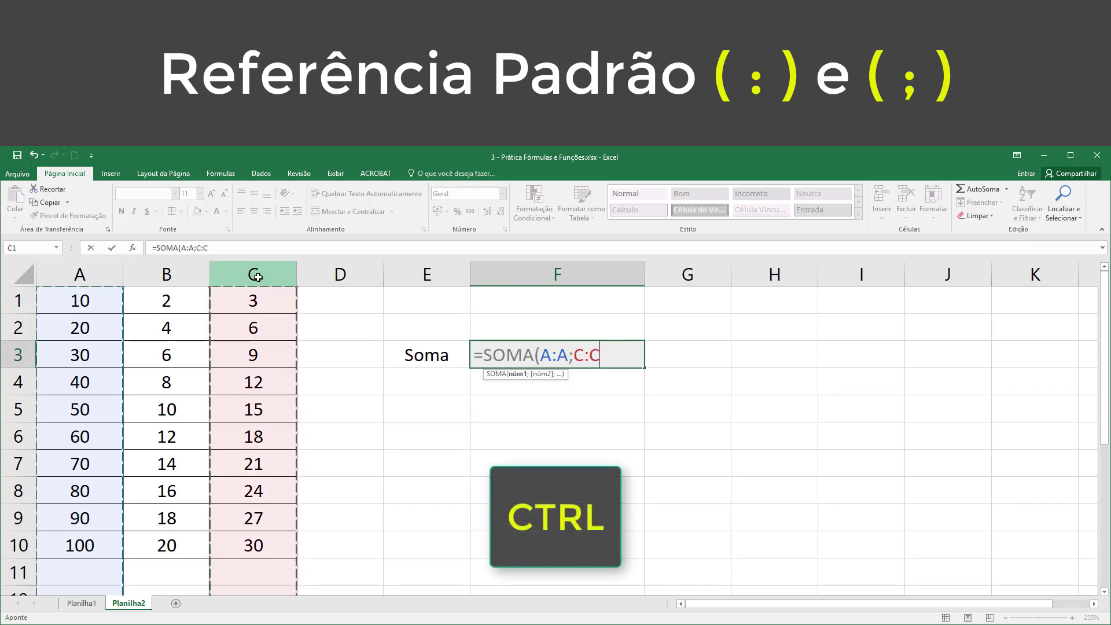